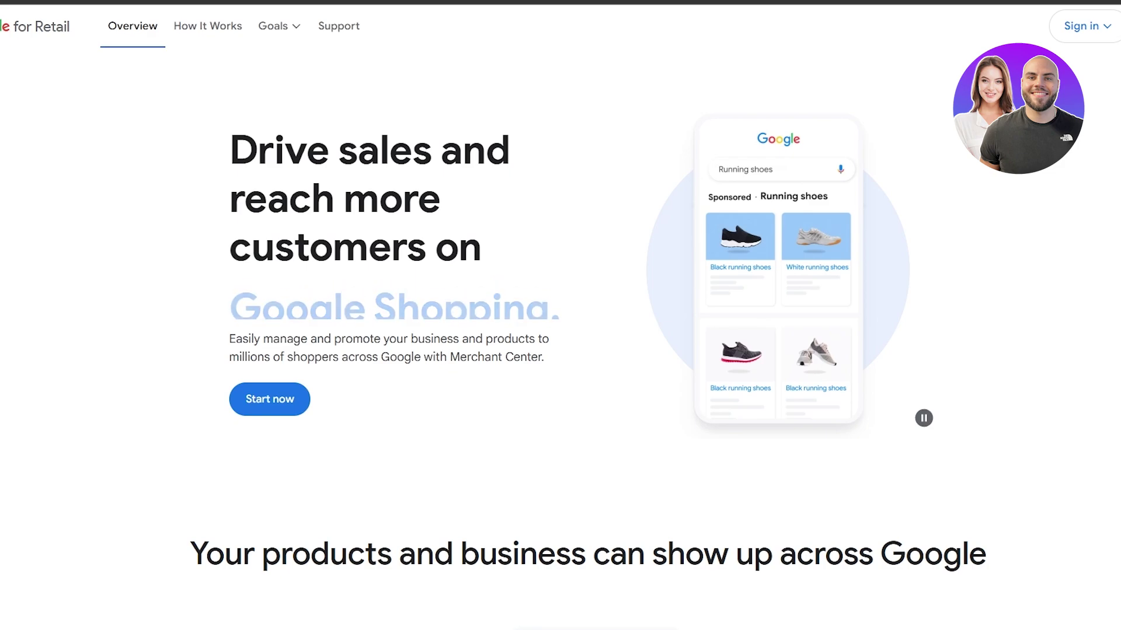
Scroll through the Google for Retail page to the product placement section.
{"action": "scroll", "coordinate": [554, 123], "scroll_direction": "down", "scroll_amount": 3}
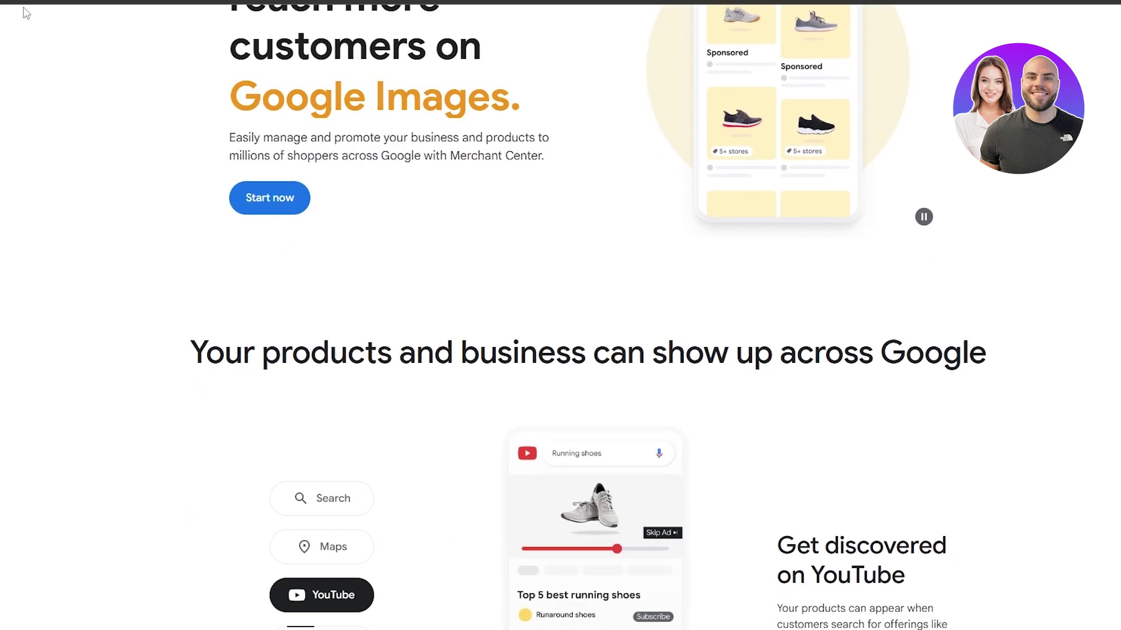
{"action": "scroll", "coordinate": [527, 159], "scroll_direction": "down", "scroll_amount": 7}
{"action": "scroll", "coordinate": [527, 159], "scroll_direction": "down", "scroll_amount": 20}
{"action": "scroll", "coordinate": [561, 316], "scroll_direction": "down", "scroll_amount": 5}
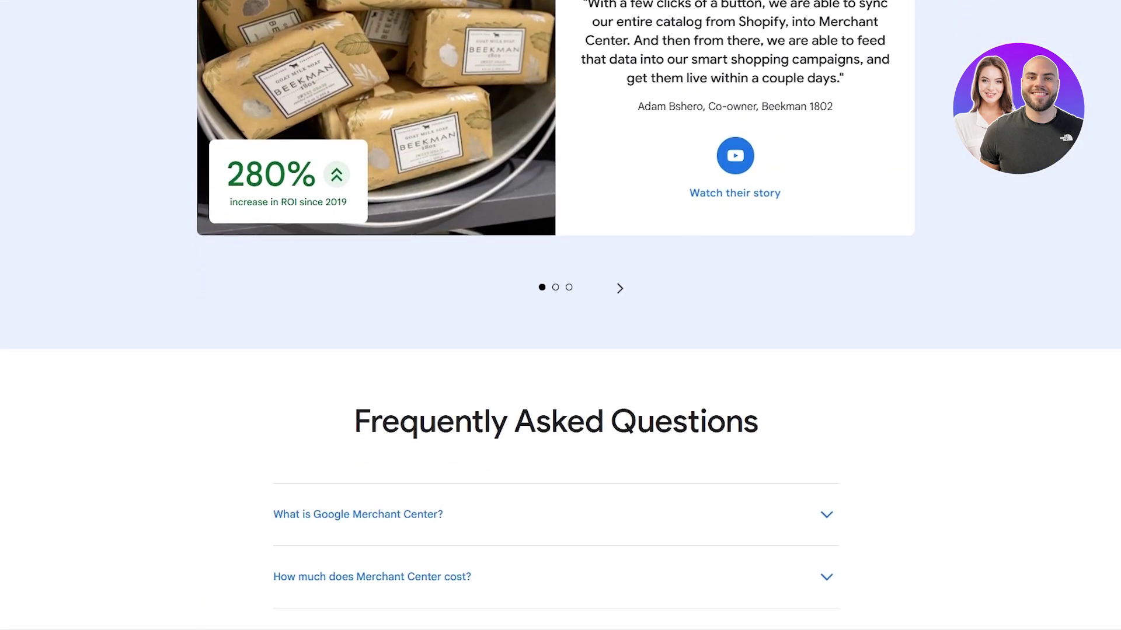
{"action": "scroll", "coordinate": [561, 316], "scroll_direction": "down", "scroll_amount": 5}
{"action": "scroll", "coordinate": [560, 315], "scroll_direction": "up", "scroll_amount": 20}
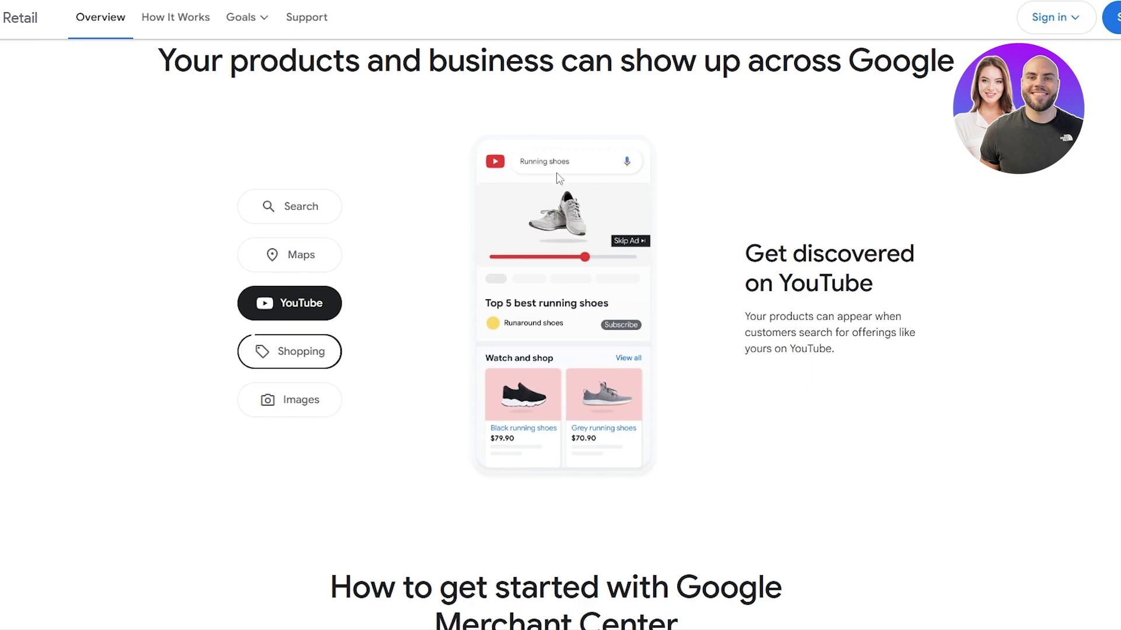
Preview the Search, Maps, YouTube, Shopping and Images placement examples.
{"action": "left_click", "coordinate": [312, 211]}
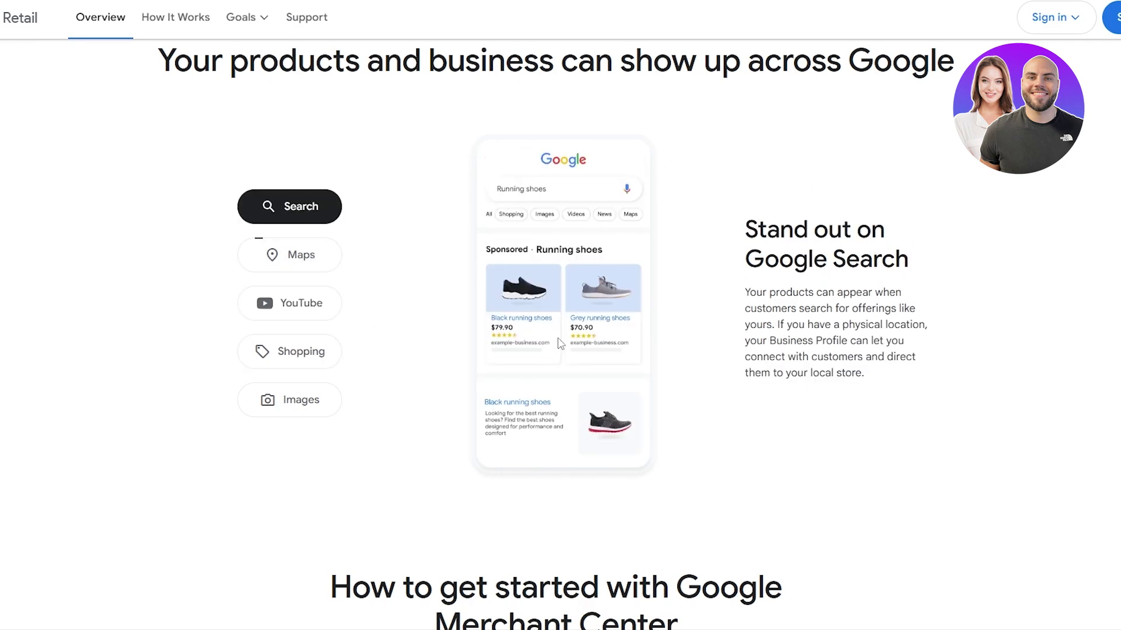
{"action": "left_click", "coordinate": [280, 263]}
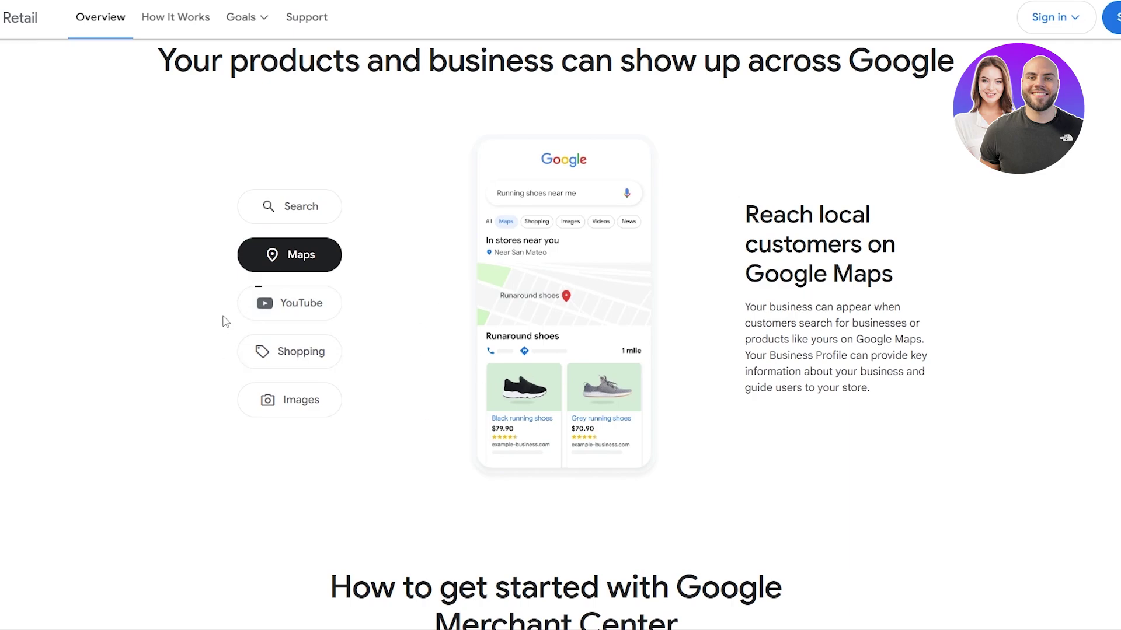
{"action": "left_click", "coordinate": [335, 303]}
{"action": "left_click", "coordinate": [290, 361]}
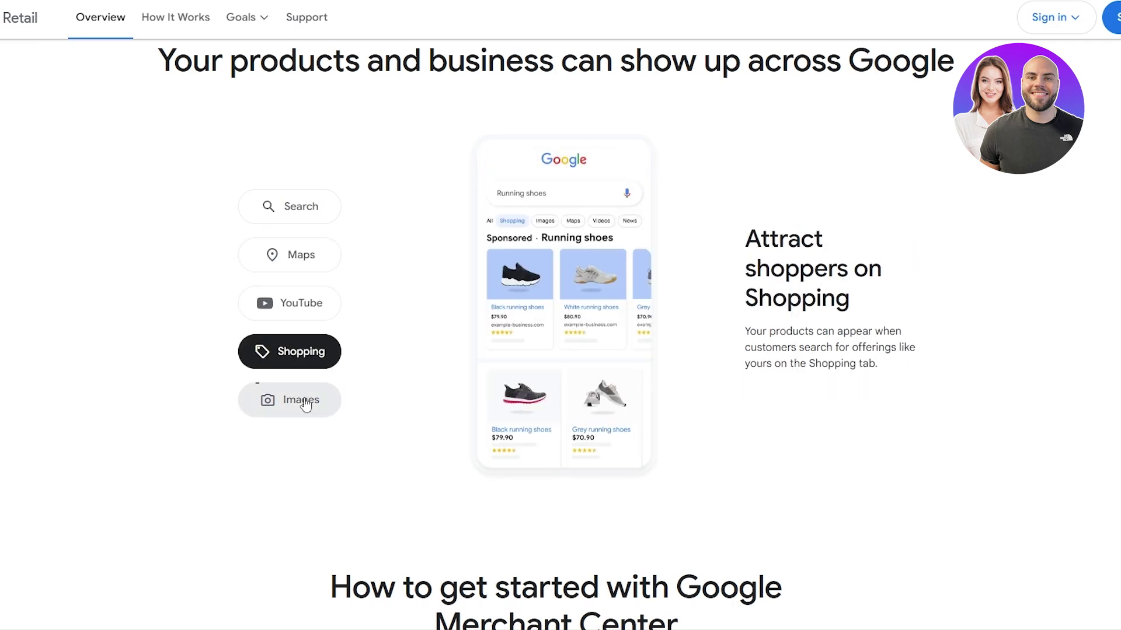
{"action": "left_click", "coordinate": [321, 398]}
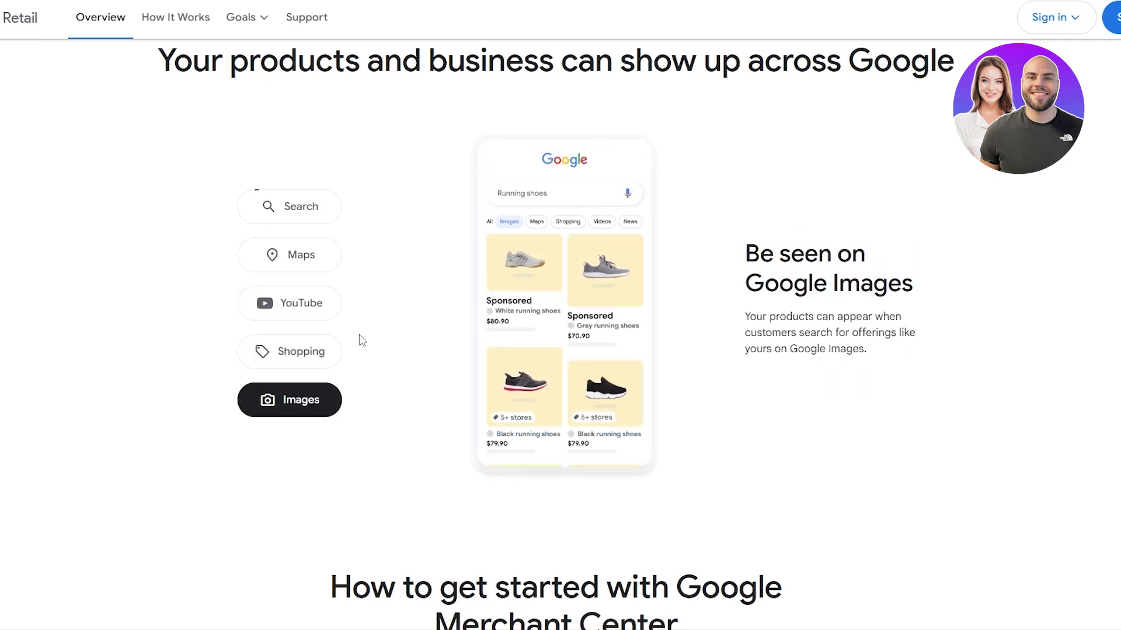
{"action": "scroll", "coordinate": [358, 340], "scroll_direction": "up", "scroll_amount": 7}
{"action": "scroll", "coordinate": [353, 344], "scroll_direction": "up", "scroll_amount": 1}
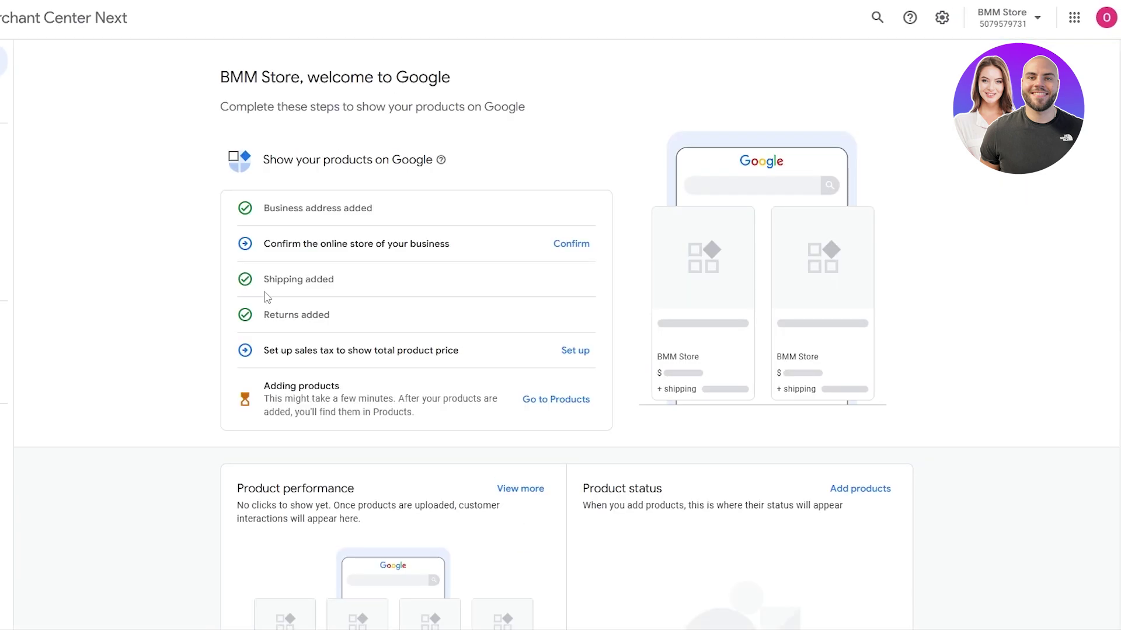
Scroll through the BMM Store Merchant Center overview.
{"action": "scroll", "coordinate": [183, 278], "scroll_direction": "down", "scroll_amount": 5}
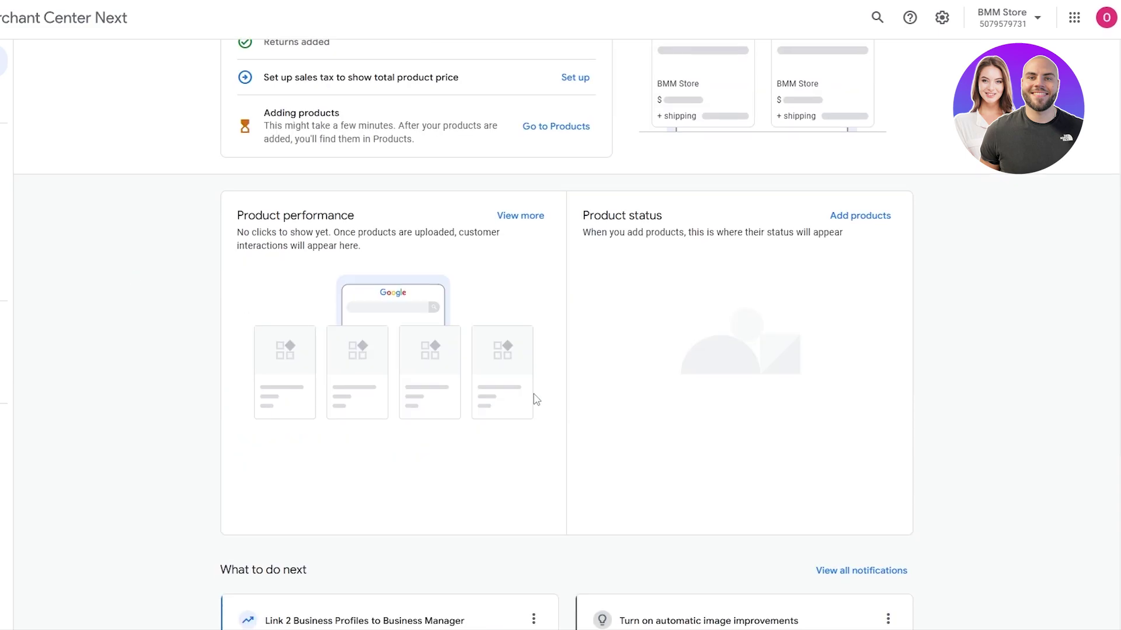
{"action": "scroll", "coordinate": [533, 395], "scroll_direction": "up", "scroll_amount": 2}
{"action": "scroll", "coordinate": [533, 397], "scroll_direction": "up", "scroll_amount": 2}
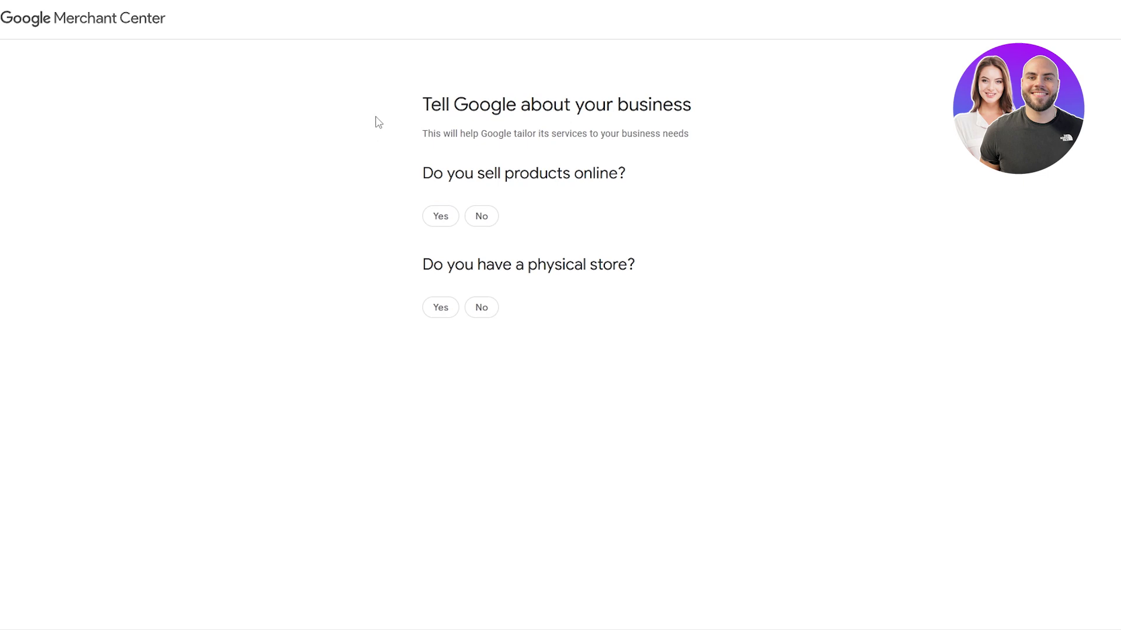
Highlight the page heading and the selling-online and physical-store questions.
{"action": "left_click_drag", "start_coordinate": [422, 111], "coordinate": [750, 95]}
{"action": "left_click", "coordinate": [729, 197]}
{"action": "left_click_drag", "start_coordinate": [421, 178], "coordinate": [557, 321]}
{"action": "left_click_drag", "start_coordinate": [417, 280], "coordinate": [744, 315]}
{"action": "left_click", "coordinate": [744, 315]}
Answer Yes to selling online at youtubr.com and No to a physical store.
{"action": "left_click", "coordinate": [441, 217]}
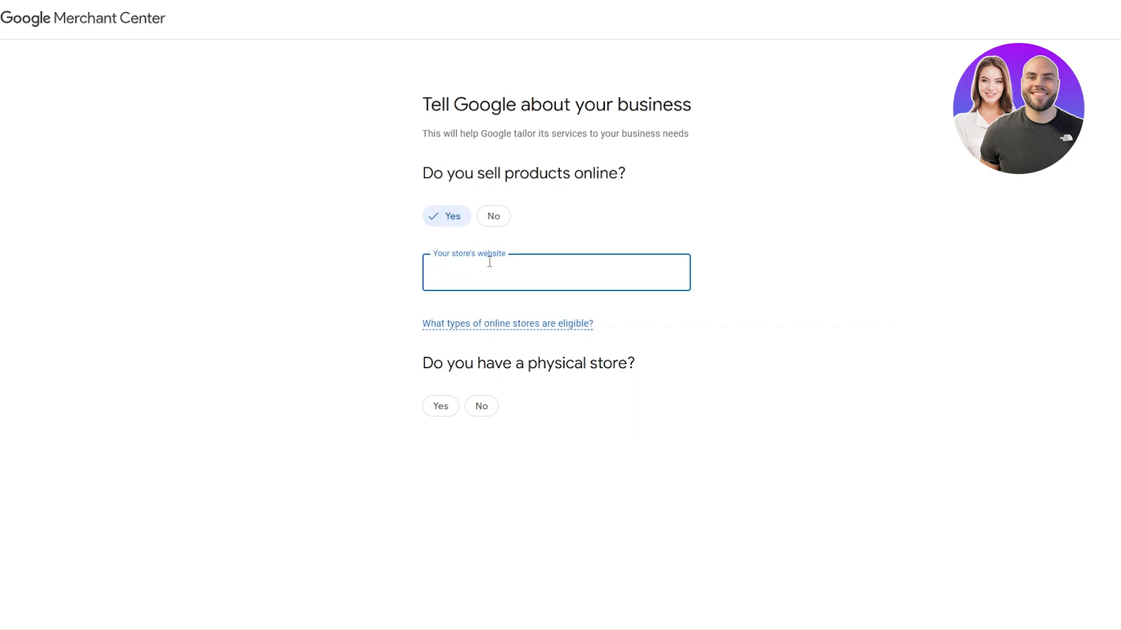
{"action": "left_click", "coordinate": [482, 405]}
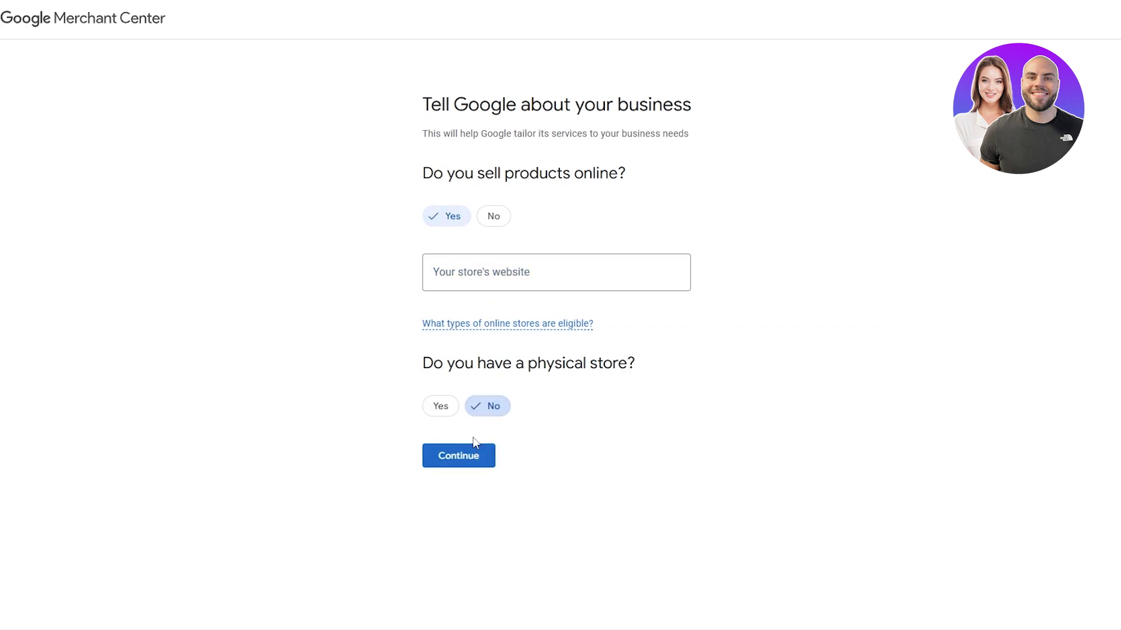
{"action": "left_click", "coordinate": [478, 327]}
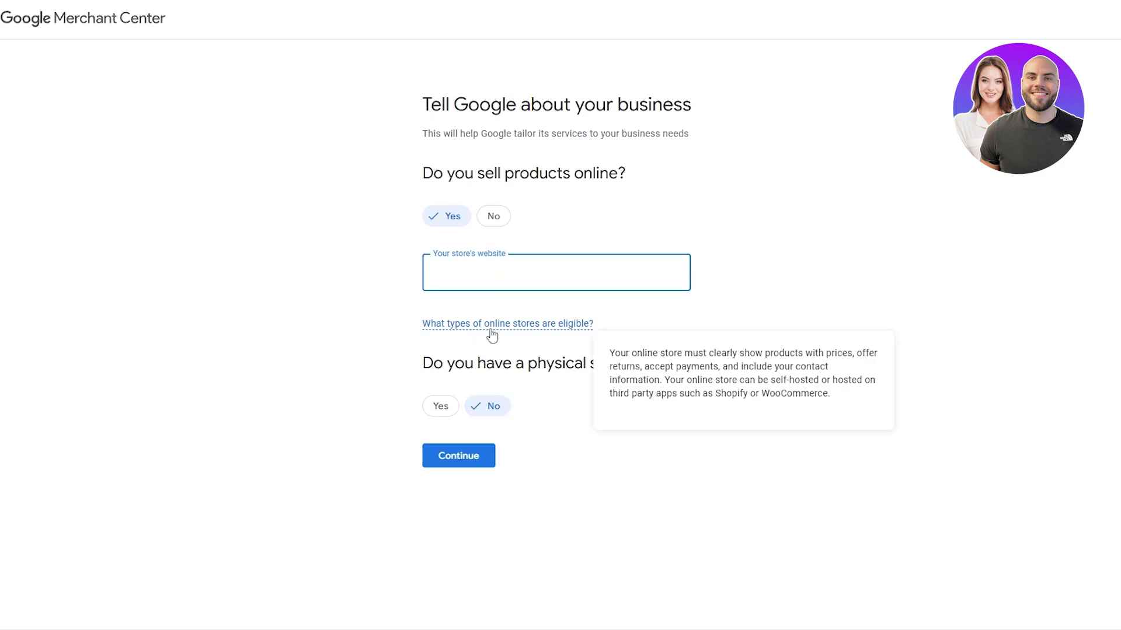
{"action": "left_click", "coordinate": [471, 459]}
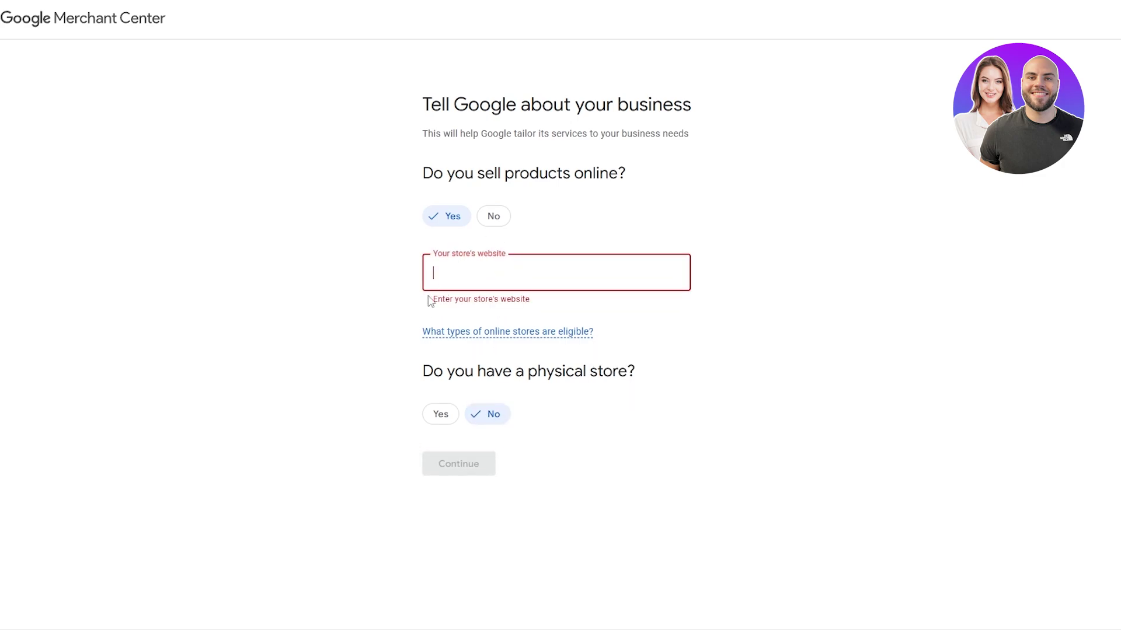
{"action": "left_click", "coordinate": [484, 332]}
{"action": "type", "text": "yout"}
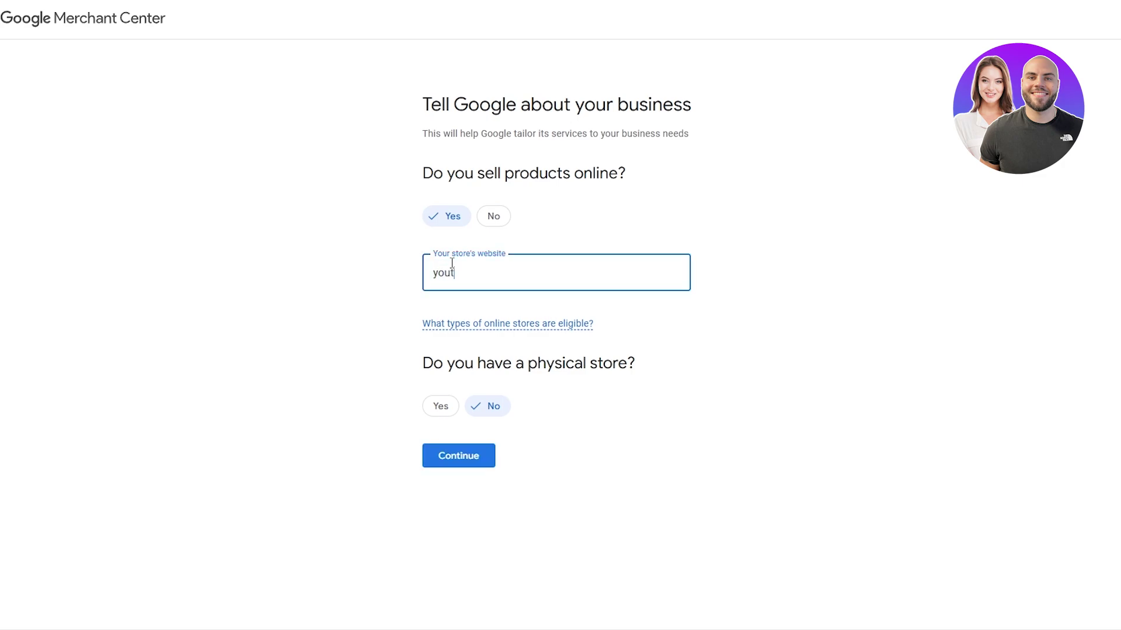
{"action": "type", "text": "ubr.com"}
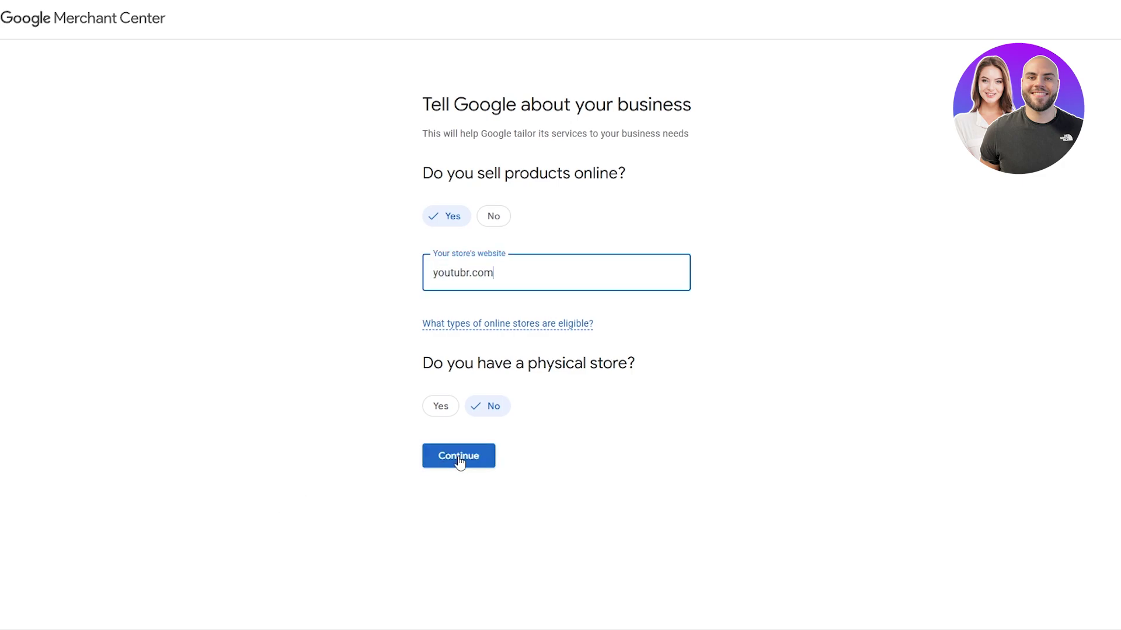
{"action": "left_click", "coordinate": [464, 461]}
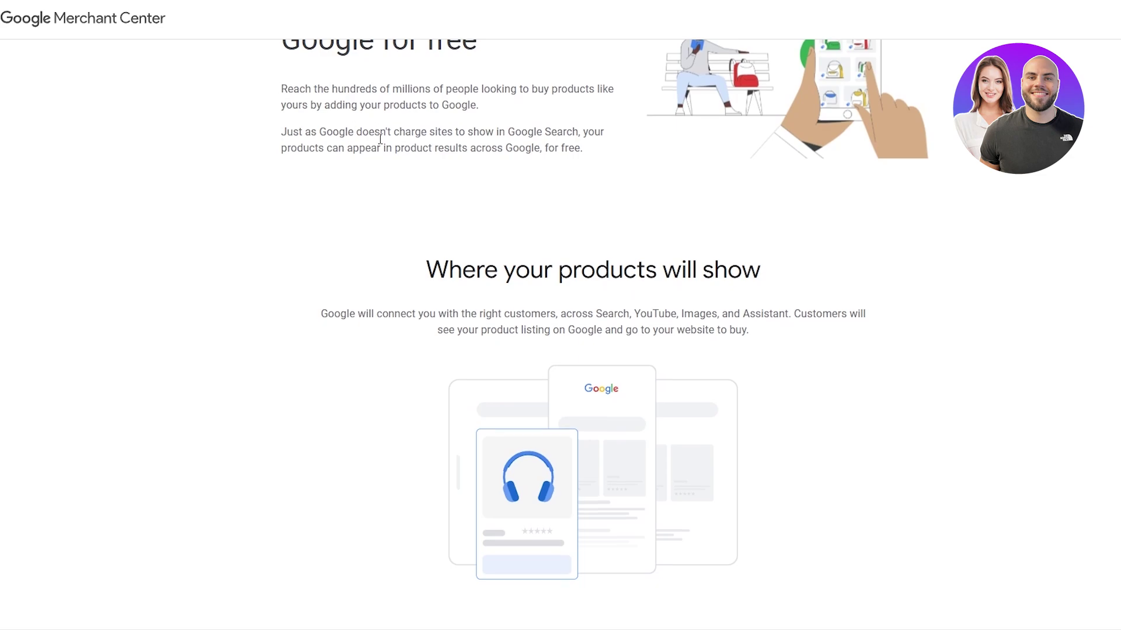
Review the What you need page, highlighting the online store requirements.
{"action": "scroll", "coordinate": [386, 224], "scroll_direction": "up", "scroll_amount": 2}
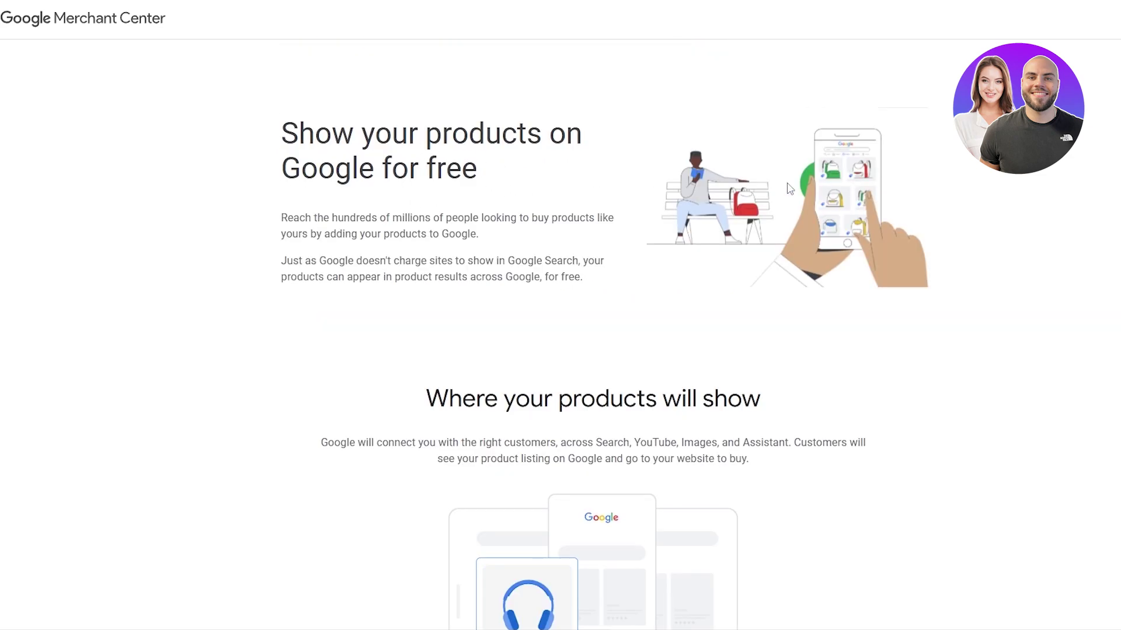
{"action": "scroll", "coordinate": [593, 254], "scroll_direction": "down", "scroll_amount": 7}
{"action": "scroll", "coordinate": [548, 412], "scroll_direction": "down", "scroll_amount": 3}
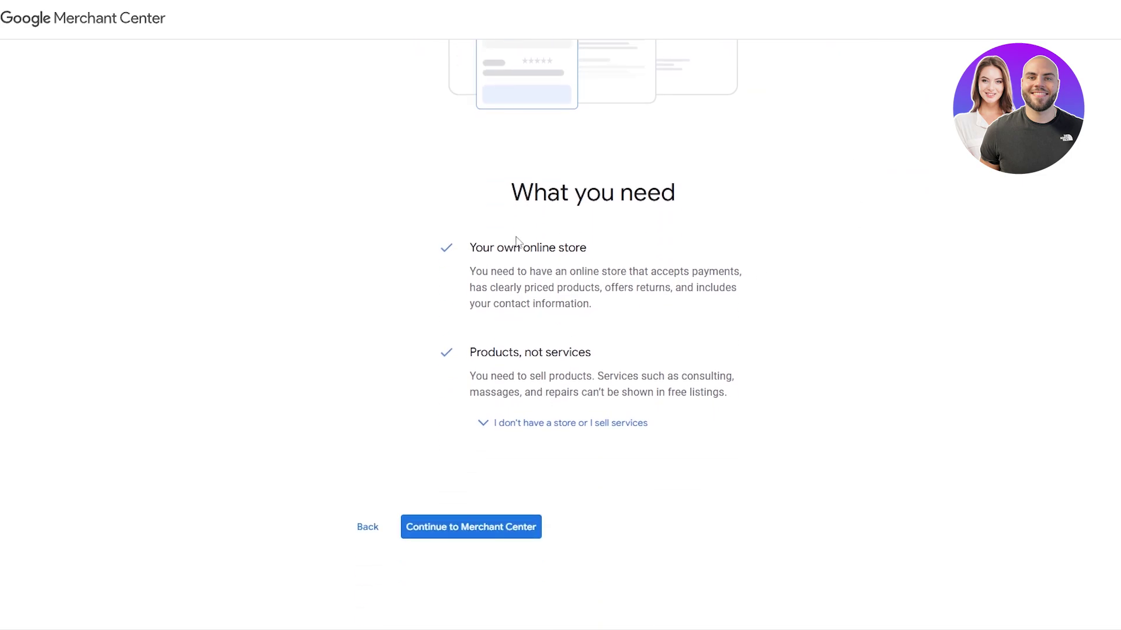
{"action": "left_click_drag", "start_coordinate": [473, 241], "coordinate": [561, 273]}
{"action": "left_click_drag", "start_coordinate": [476, 374], "coordinate": [562, 352]}
{"action": "left_click", "coordinate": [565, 409]}
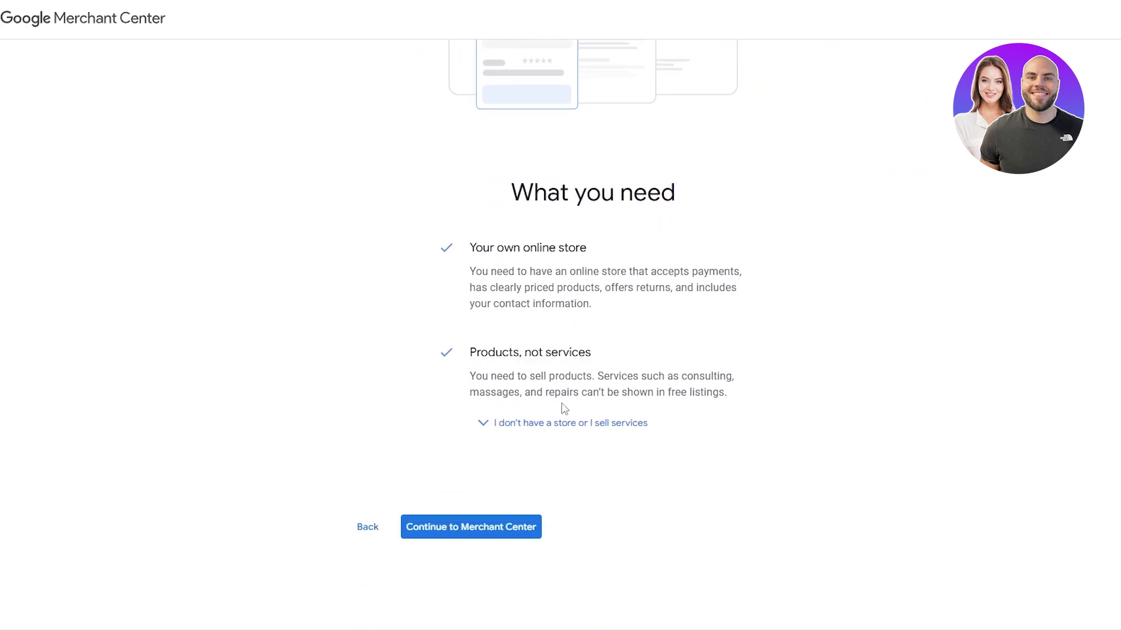
Continue into account setup and highlight the Enter your business info heading.
{"action": "left_click", "coordinate": [436, 536]}
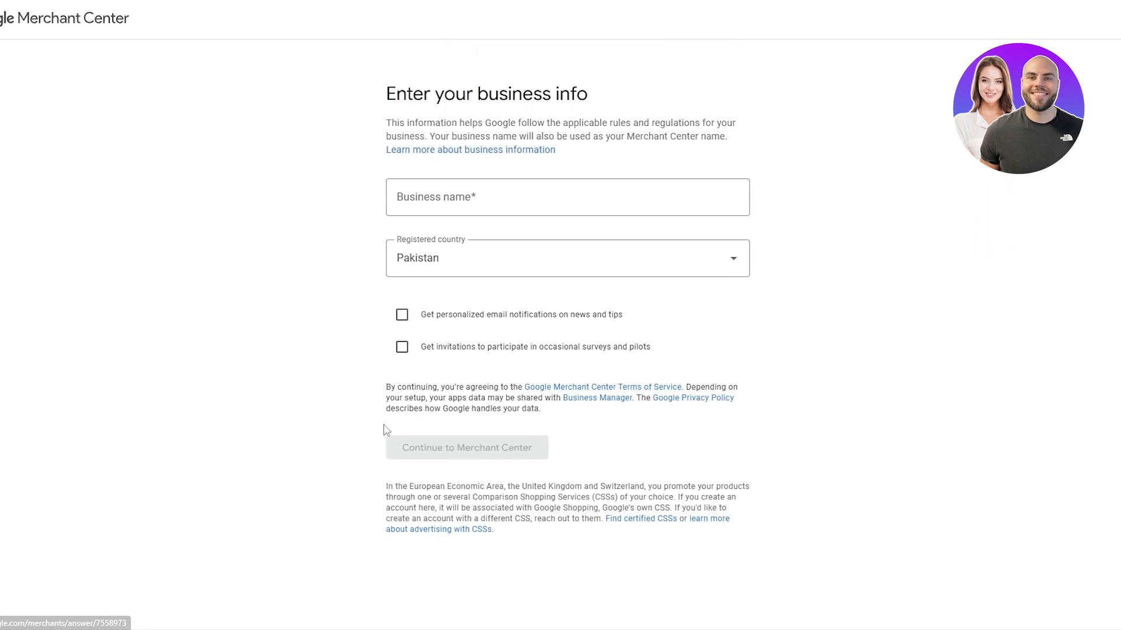
{"action": "left_click_drag", "start_coordinate": [414, 104], "coordinate": [632, 89]}
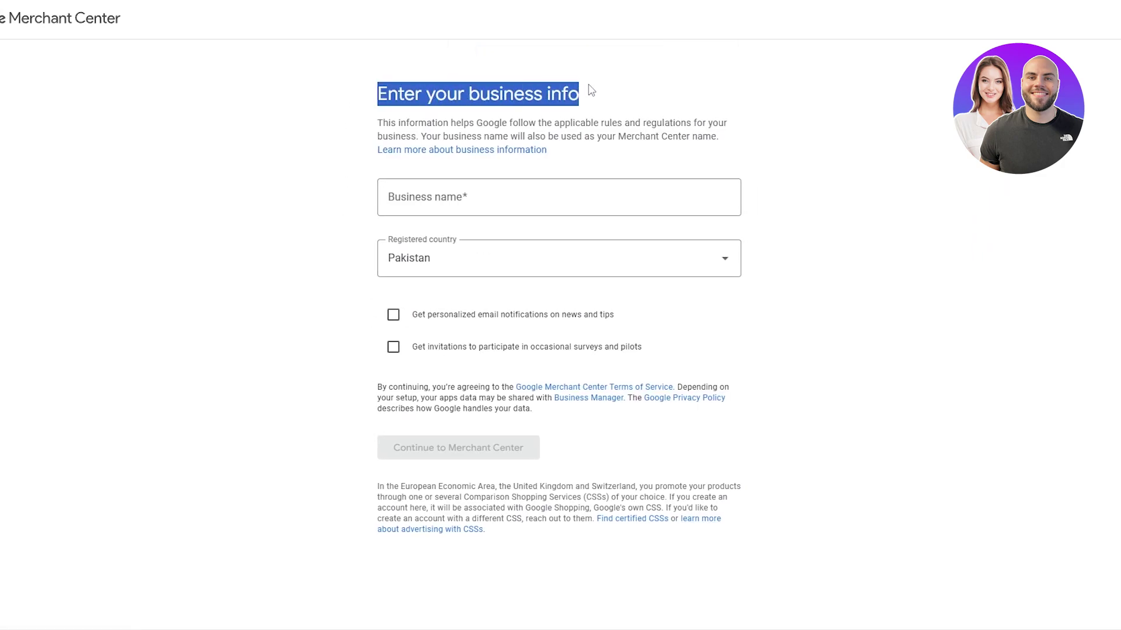
{"action": "left_click", "coordinate": [592, 90]}
{"action": "left_click_drag", "start_coordinate": [368, 100], "coordinate": [591, 81]}
{"action": "left_click", "coordinate": [428, 460]}
Create business ButButter in Pakistan with emails and surveys opted out.
{"action": "left_click", "coordinate": [431, 212]}
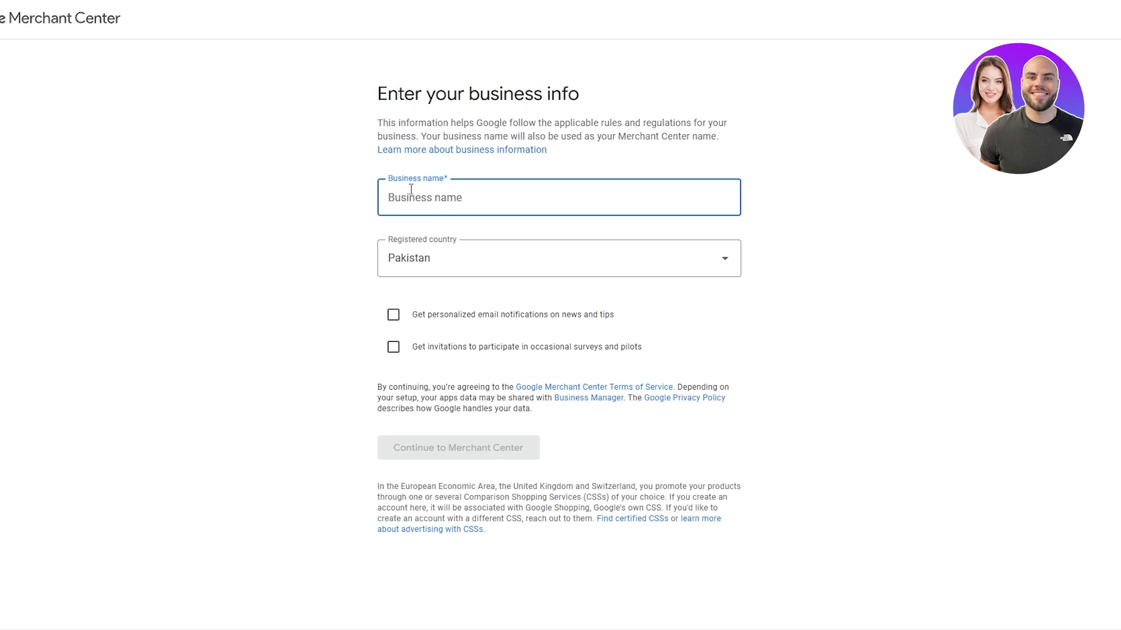
{"action": "type", "text": "ButButter"}
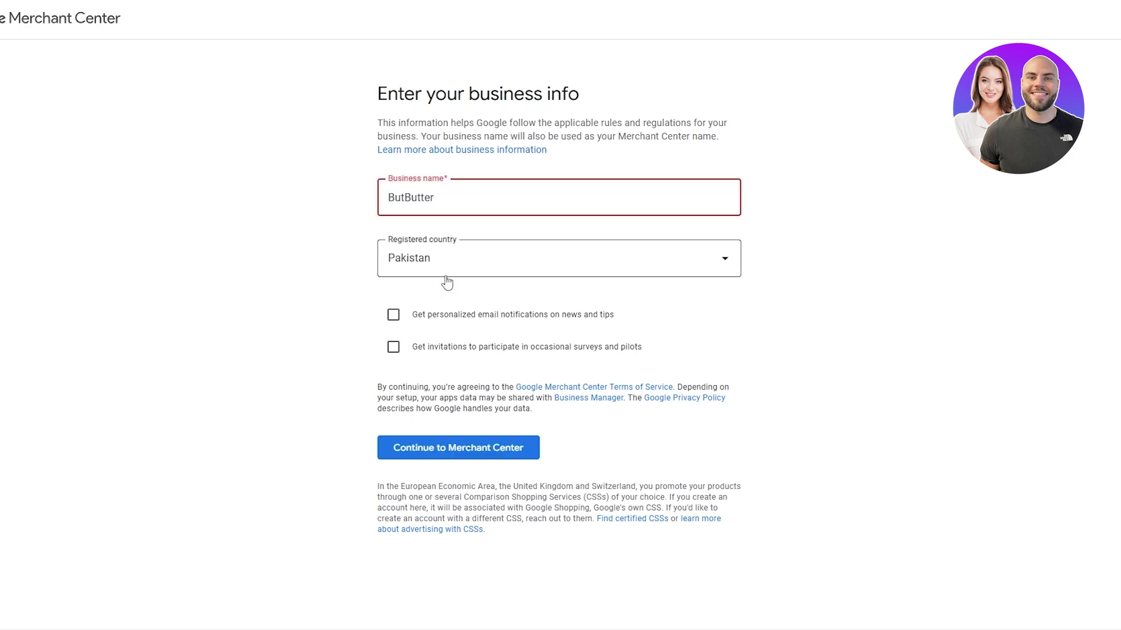
{"action": "left_click", "coordinate": [470, 256]}
{"action": "left_click", "coordinate": [239, 338]}
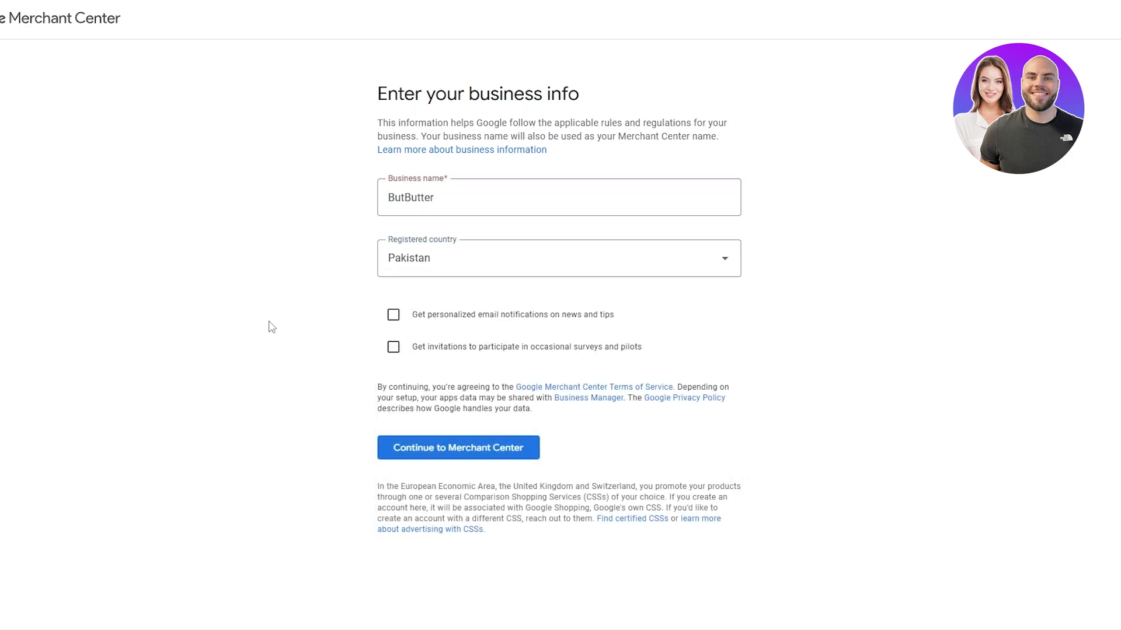
{"action": "left_click", "coordinate": [401, 315]}
{"action": "left_click", "coordinate": [402, 316]}
{"action": "left_click", "coordinate": [393, 347]}
{"action": "left_click", "coordinate": [459, 454]}
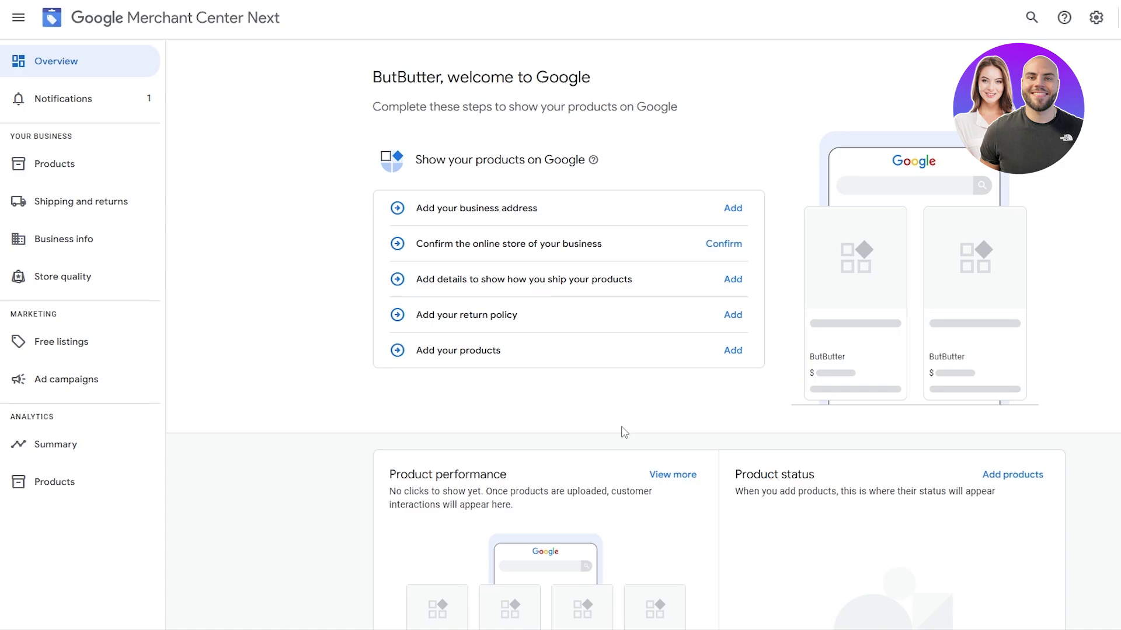
{"action": "scroll", "coordinate": [593, 417], "scroll_direction": "down", "scroll_amount": 5}
{"action": "scroll", "coordinate": [471, 303], "scroll_direction": "up", "scroll_amount": 5}
{"action": "left_click_drag", "start_coordinate": [467, 206], "coordinate": [511, 243]}
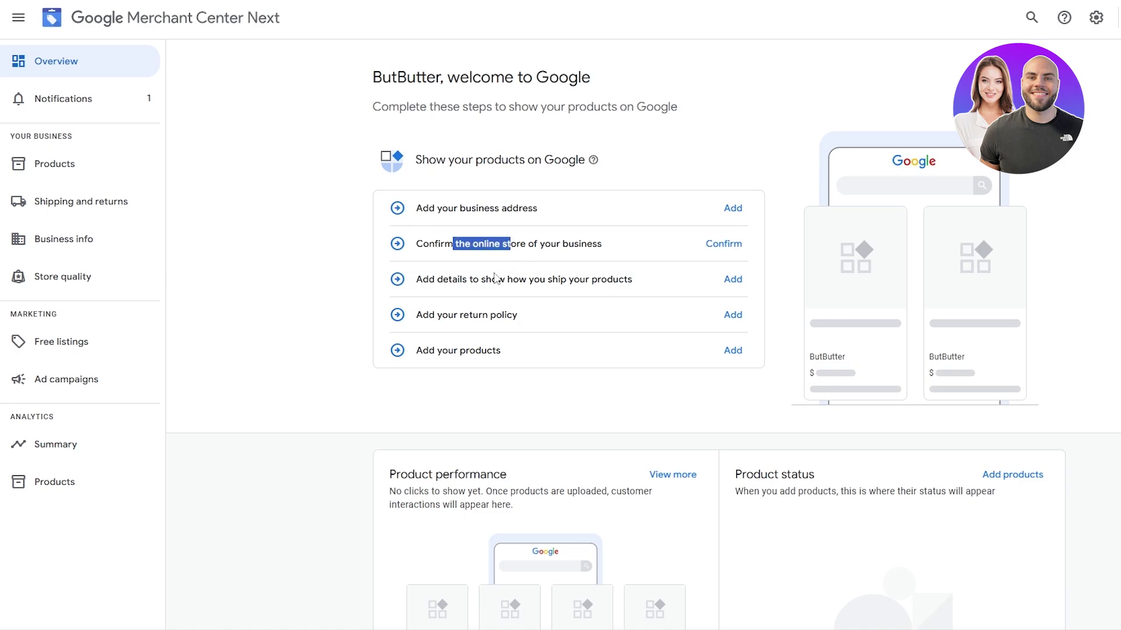
{"action": "left_click_drag", "start_coordinate": [471, 281], "coordinate": [501, 278]}
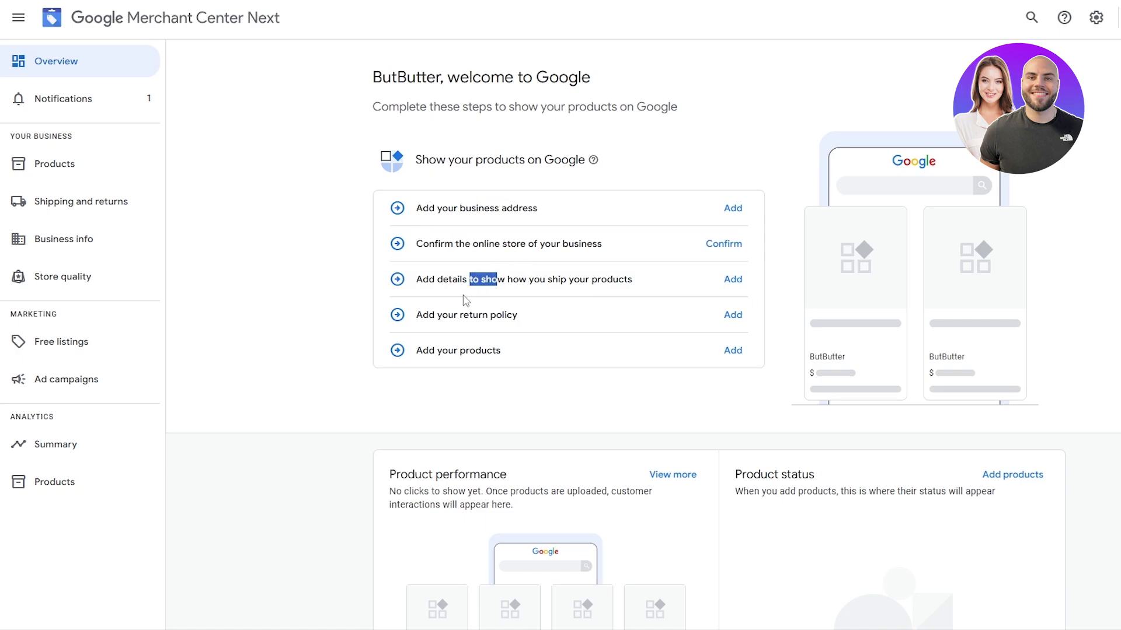
{"action": "left_click_drag", "start_coordinate": [429, 314], "coordinate": [464, 312]}
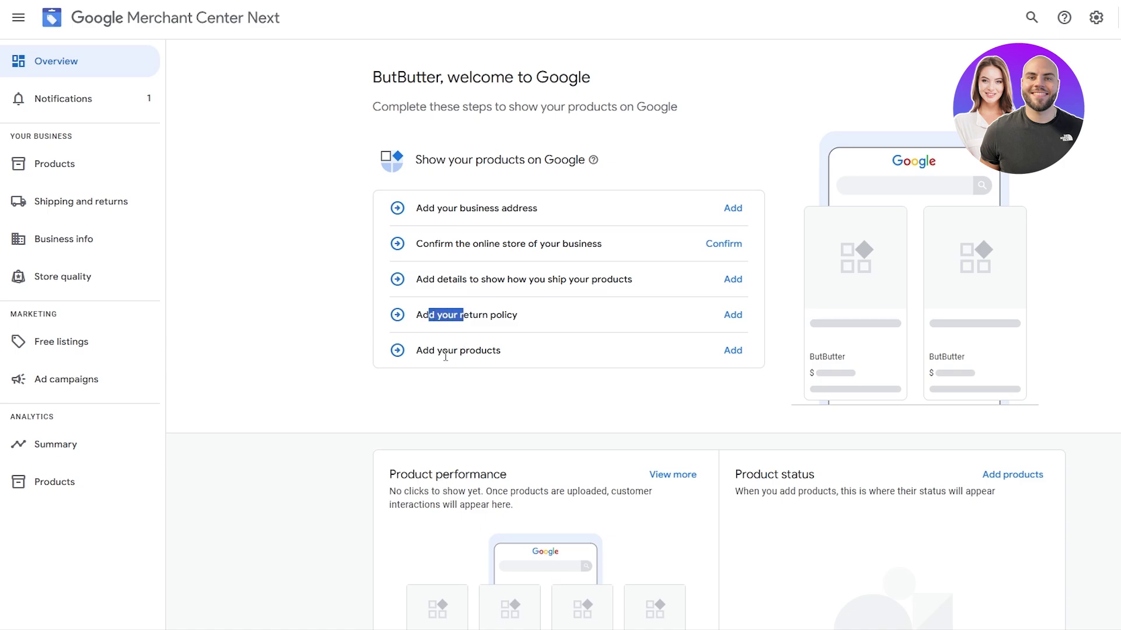
{"action": "left_click_drag", "start_coordinate": [443, 352], "coordinate": [458, 362]}
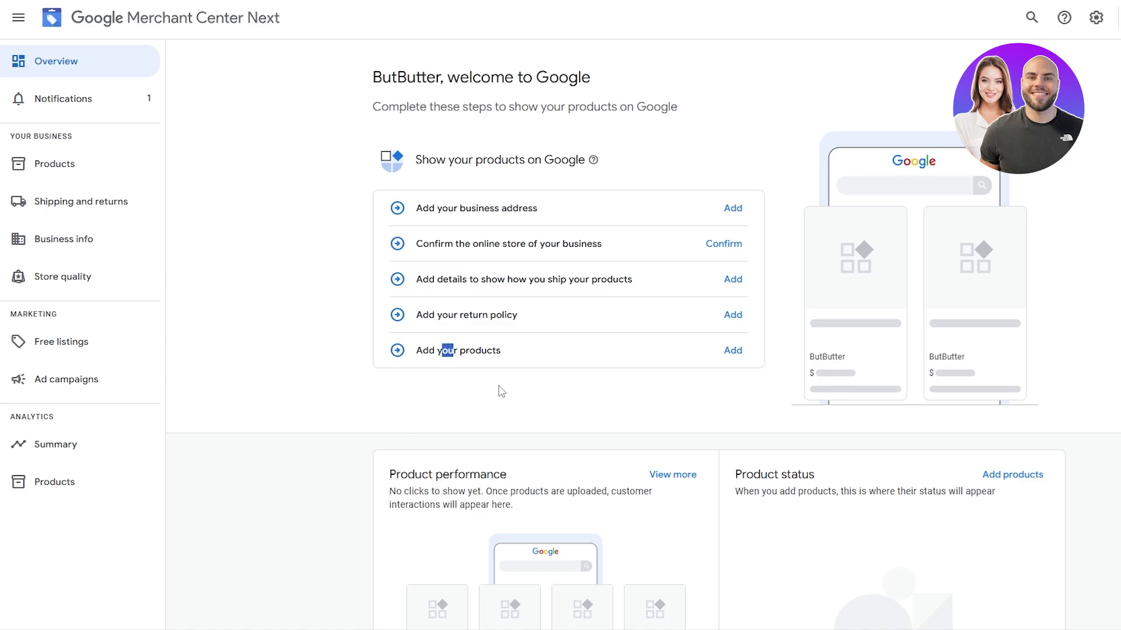
Clear a stray highlight and scroll through the Select countries dialog for Pakistan.
{"action": "left_click", "coordinate": [453, 367]}
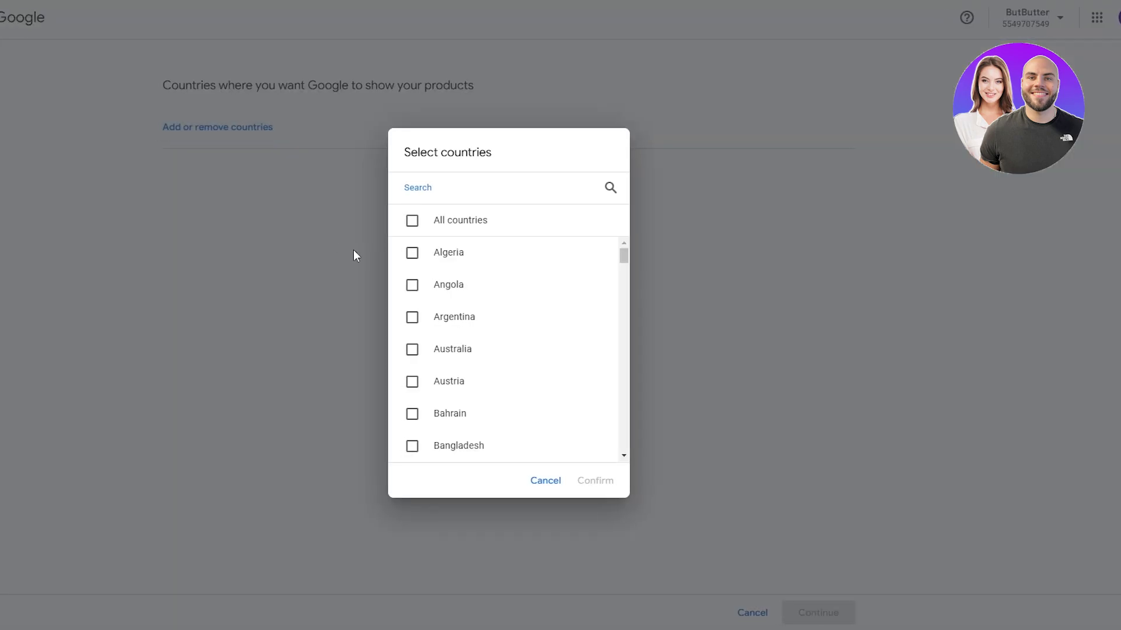
{"action": "scroll", "coordinate": [595, 350], "scroll_direction": "down", "scroll_amount": 15}
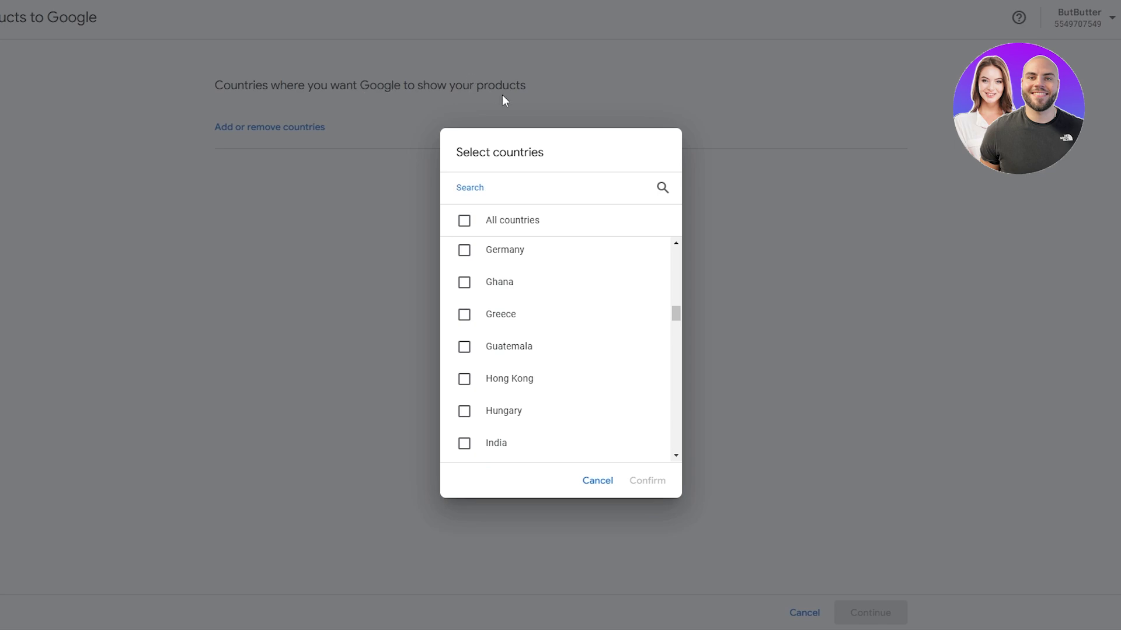
{"action": "scroll", "coordinate": [607, 368], "scroll_direction": "down", "scroll_amount": 10}
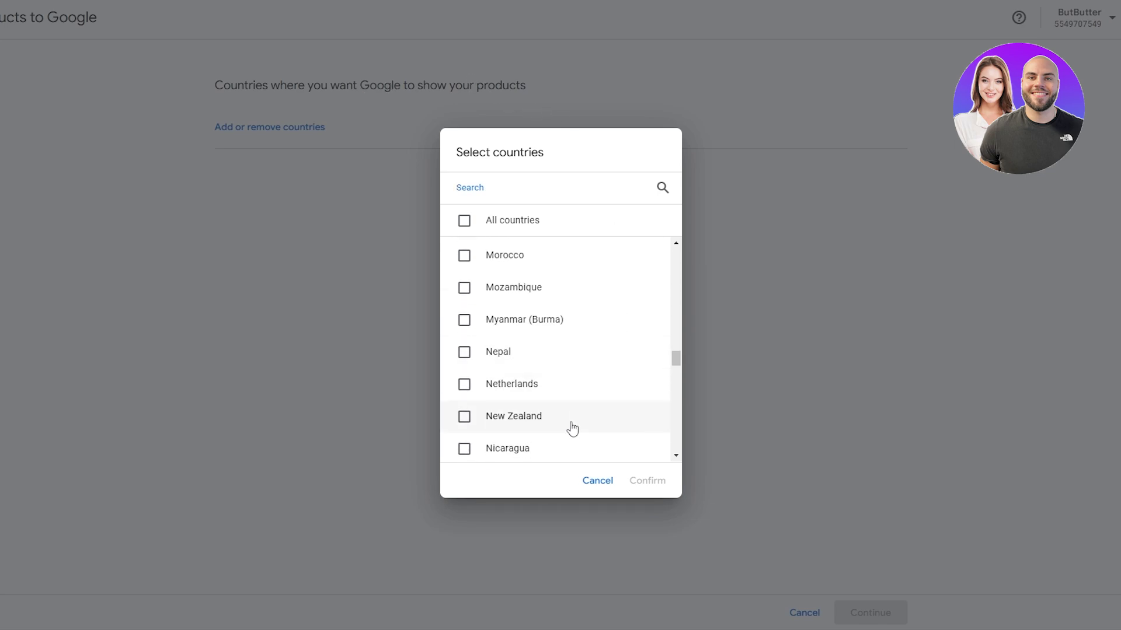
{"action": "scroll", "coordinate": [557, 411], "scroll_direction": "down", "scroll_amount": 2}
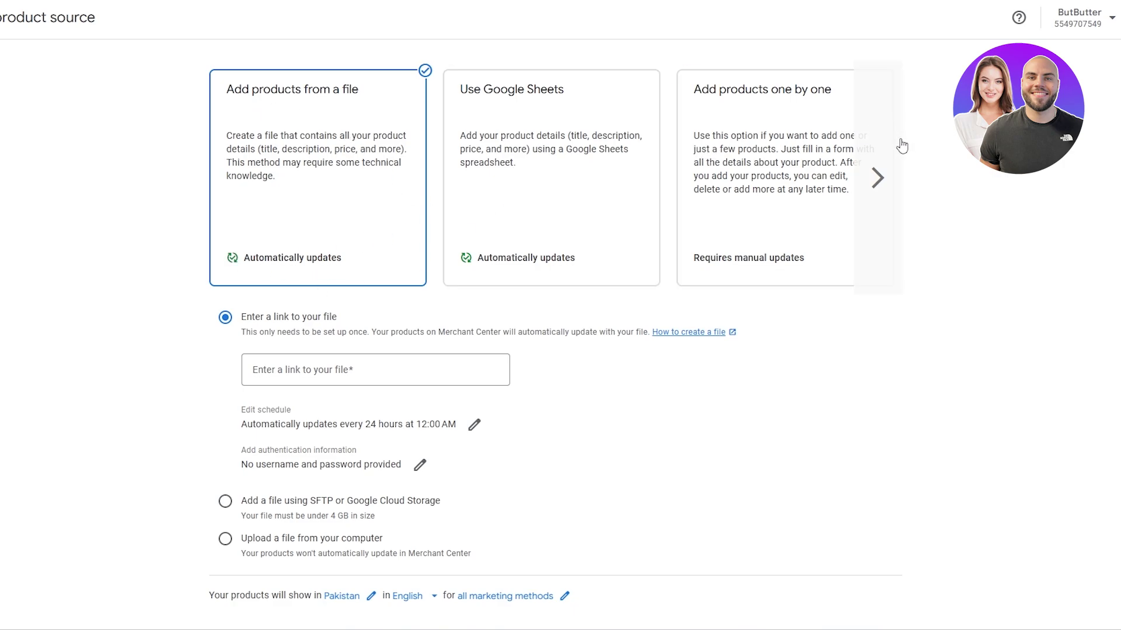
Browse the product source cards and select 'Add products one by one'.
{"action": "left_click", "coordinate": [881, 153]}
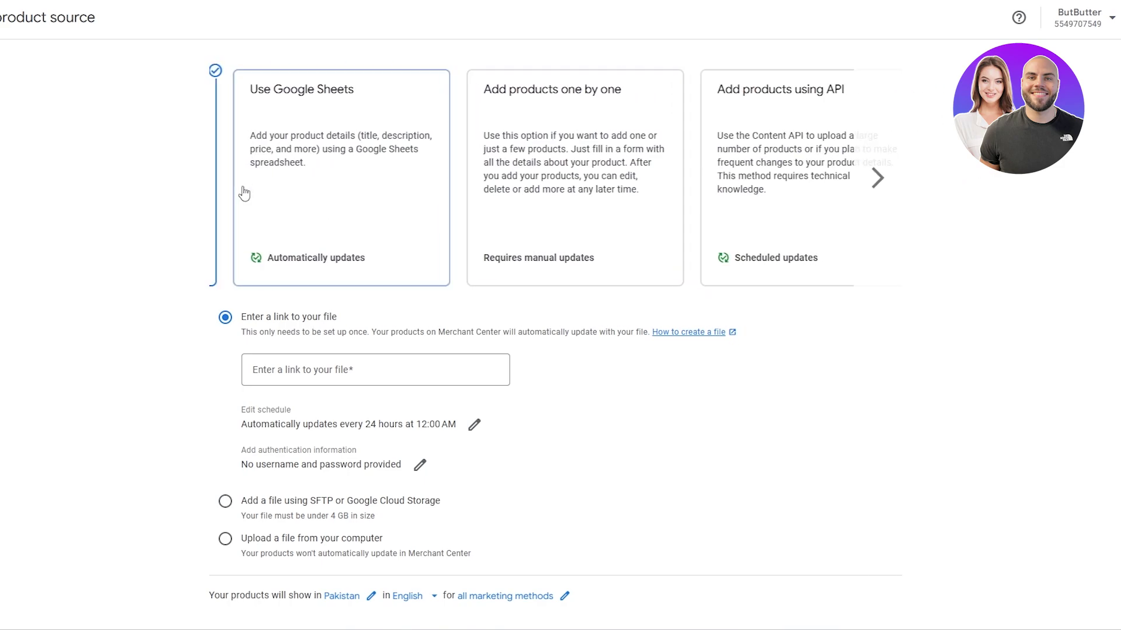
{"action": "left_click", "coordinate": [244, 194]}
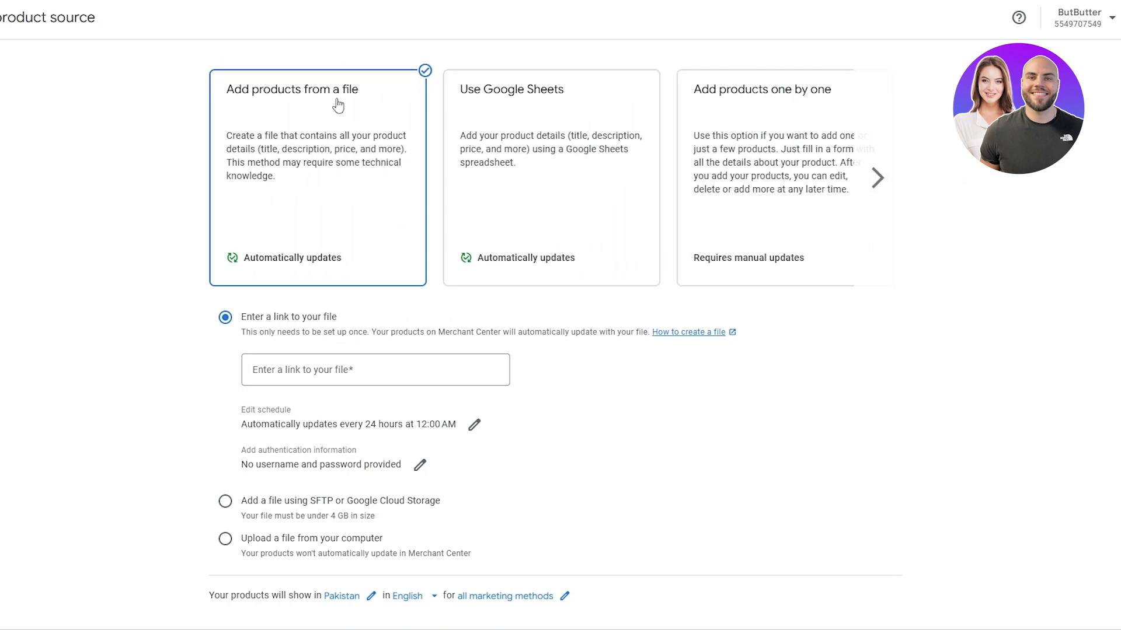
{"action": "scroll", "coordinate": [350, 176], "scroll_direction": "down", "scroll_amount": 1}
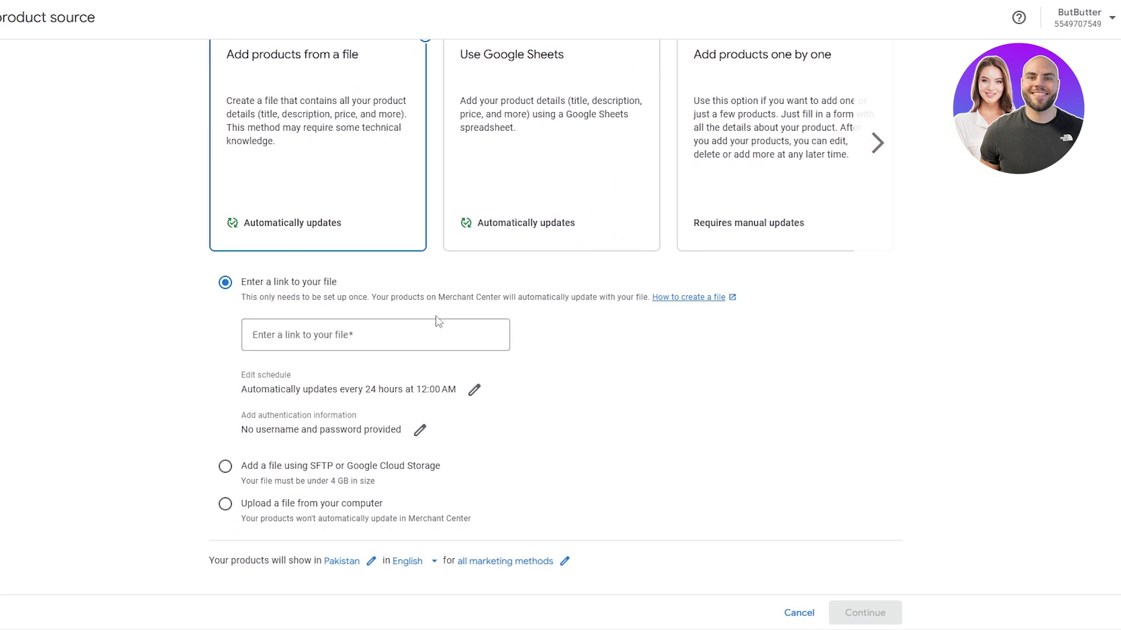
{"action": "scroll", "coordinate": [526, 292], "scroll_direction": "up", "scroll_amount": 1}
{"action": "left_click", "coordinate": [876, 178]}
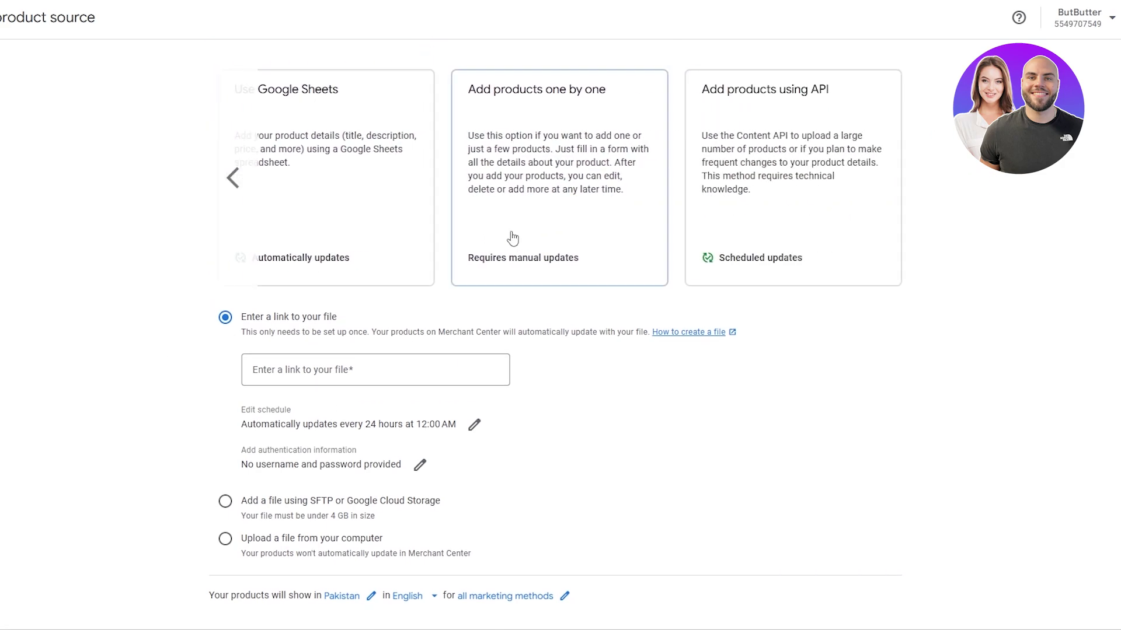
{"action": "left_click", "coordinate": [565, 157]}
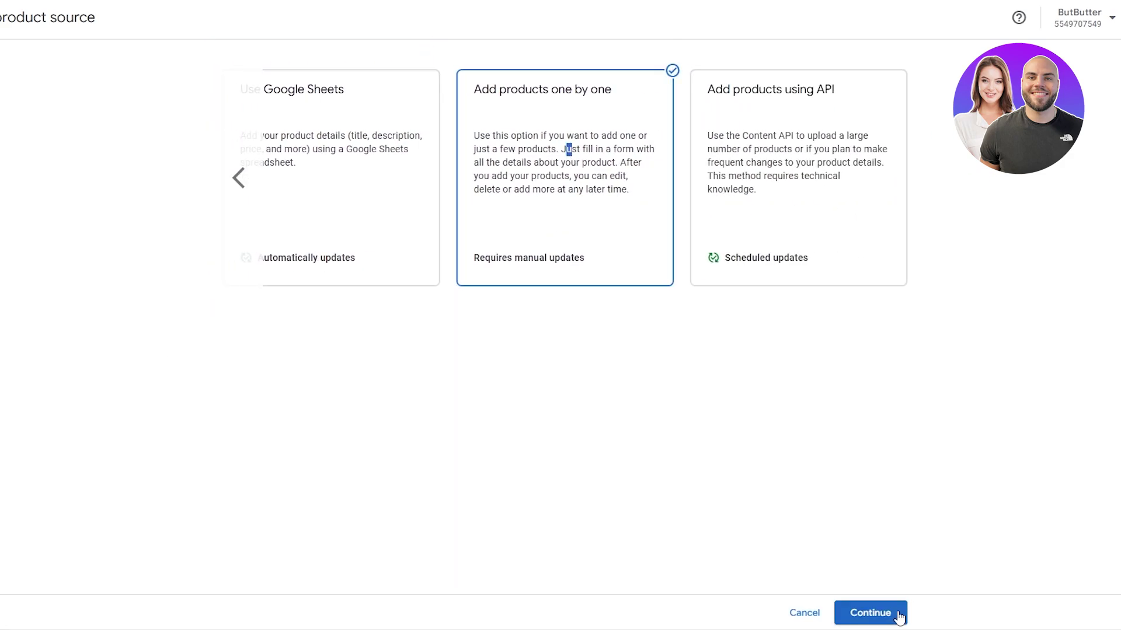
Open the single-product form and move past the title, brand and description fields.
{"action": "left_click", "coordinate": [902, 612]}
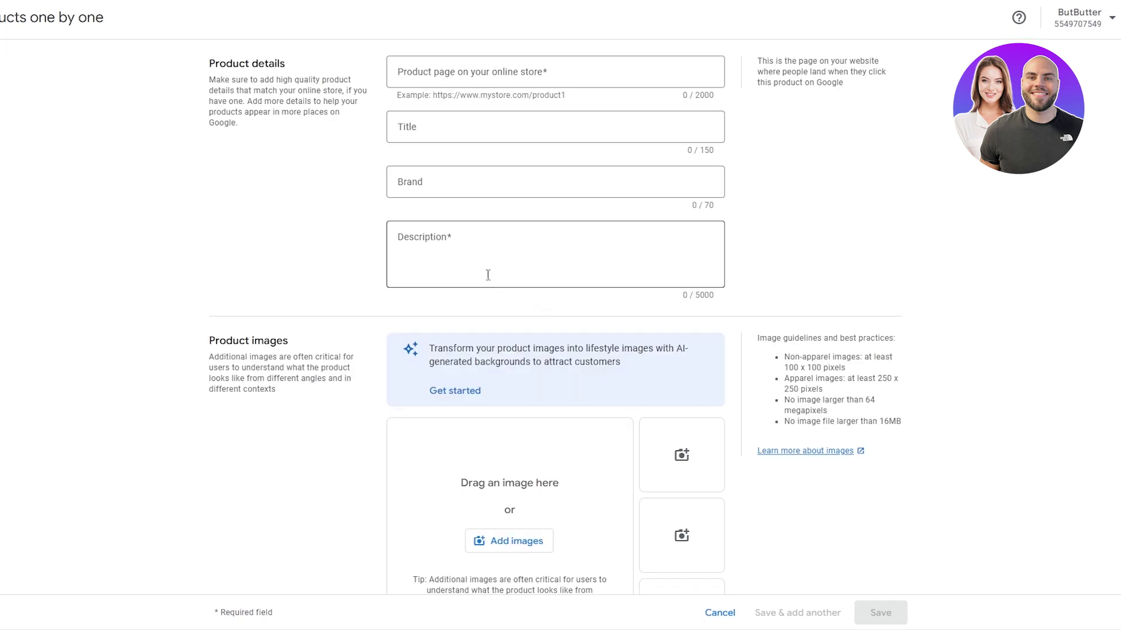
{"action": "left_click", "coordinate": [443, 72]}
{"action": "left_click", "coordinate": [446, 126]}
{"action": "left_click", "coordinate": [447, 185]}
{"action": "left_click", "coordinate": [441, 251]}
{"action": "scroll", "coordinate": [416, 439], "scroll_direction": "down", "scroll_amount": 3}
{"action": "left_click", "coordinate": [464, 355]}
Upload three white sneaker photos, set the main image, and save them.
{"action": "left_click", "coordinate": [484, 345]}
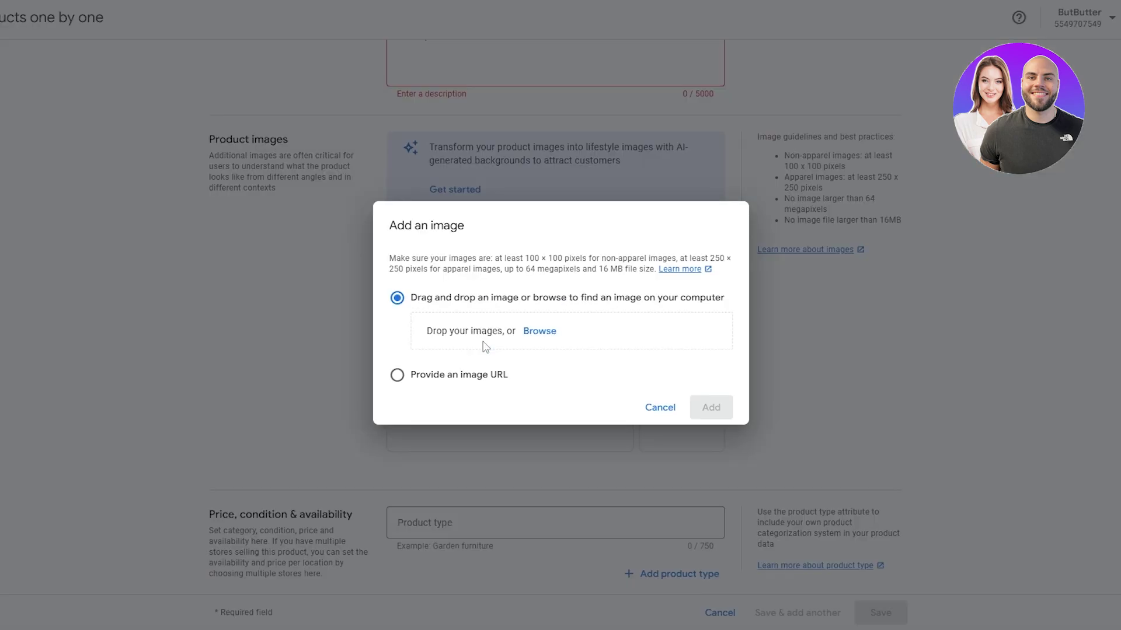
{"action": "left_click", "coordinate": [527, 335]}
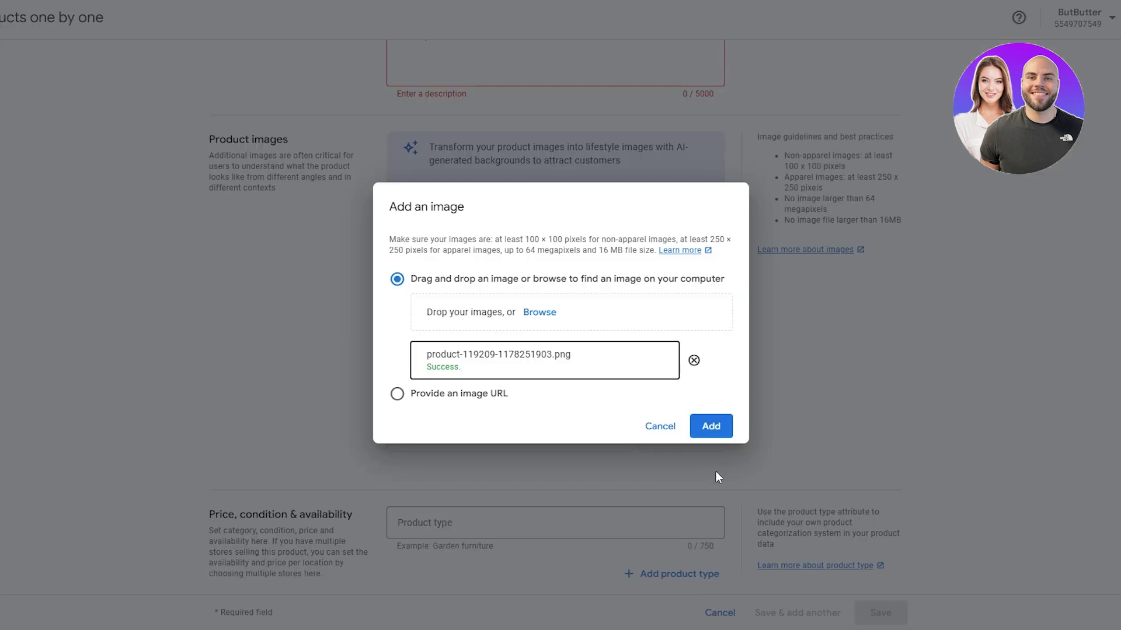
{"action": "left_click", "coordinate": [711, 426]}
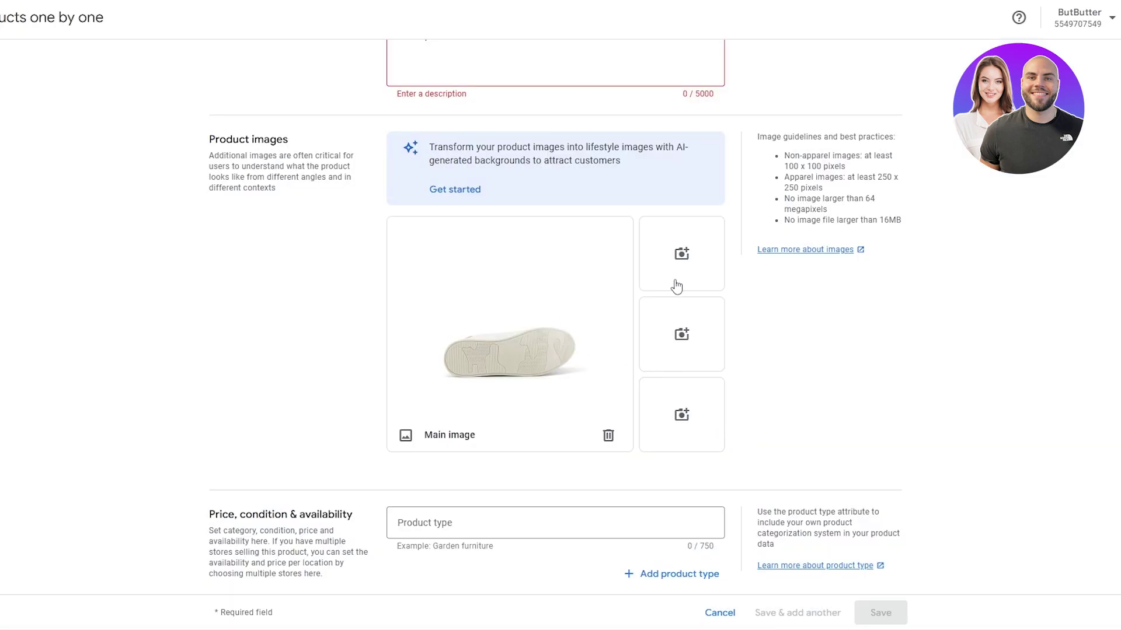
{"action": "left_click_drag", "start_coordinate": [631, 411], "coordinate": [733, 306]}
{"action": "left_click", "coordinate": [703, 245]}
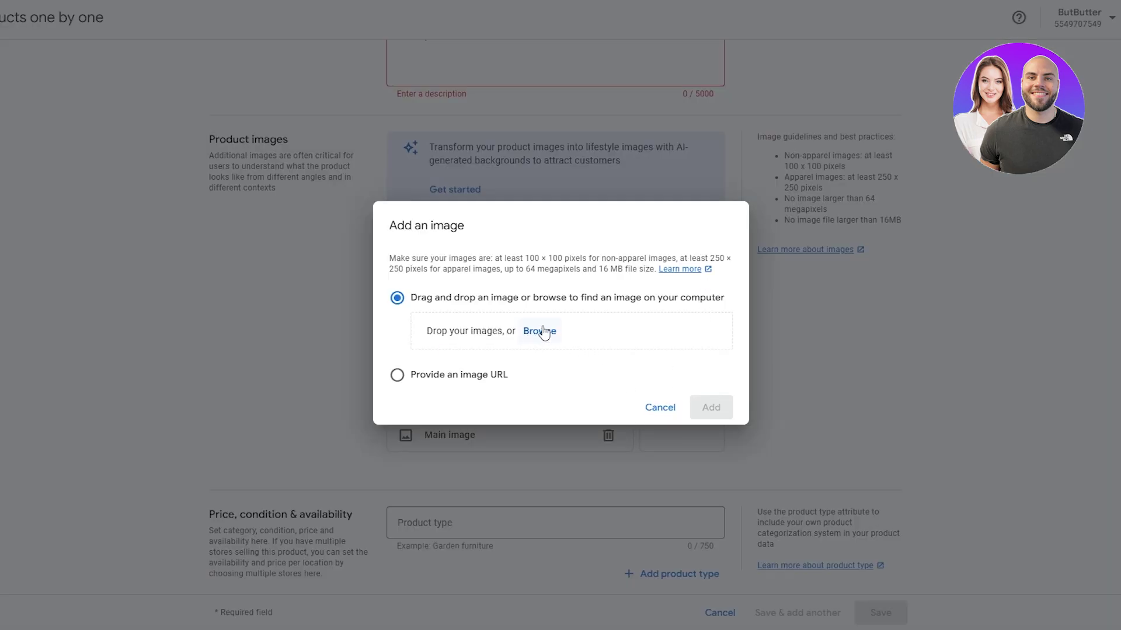
{"action": "left_click", "coordinate": [660, 409]}
{"action": "left_click", "coordinate": [512, 350]}
{"action": "double_click", "coordinate": [864, 289]}
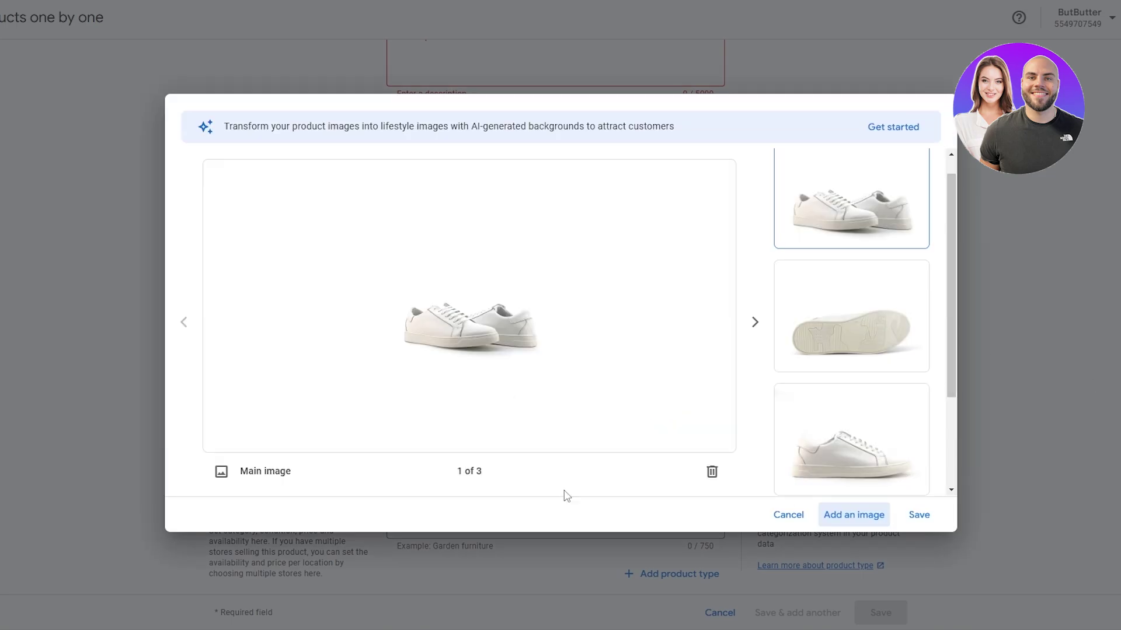
{"action": "left_click", "coordinate": [916, 517]}
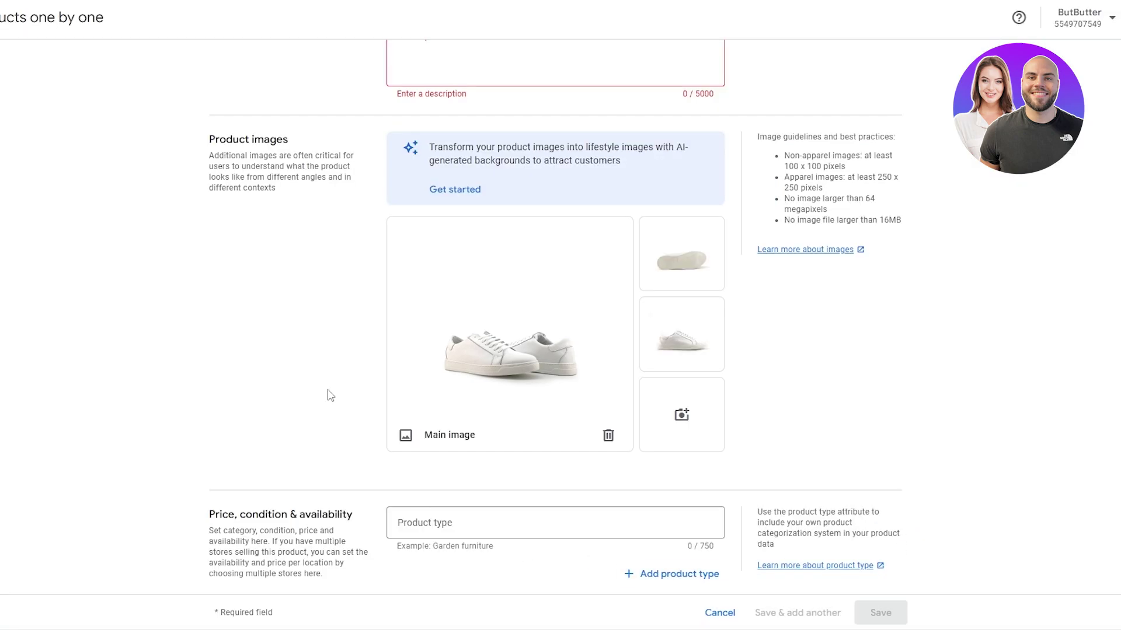
Set the product title to 'White Sneaker', moving it out of the product page field.
{"action": "scroll", "coordinate": [336, 403], "scroll_direction": "down", "scroll_amount": 3}
{"action": "scroll", "coordinate": [353, 408], "scroll_direction": "up", "scroll_amount": 6}
{"action": "left_click", "coordinate": [458, 73]}
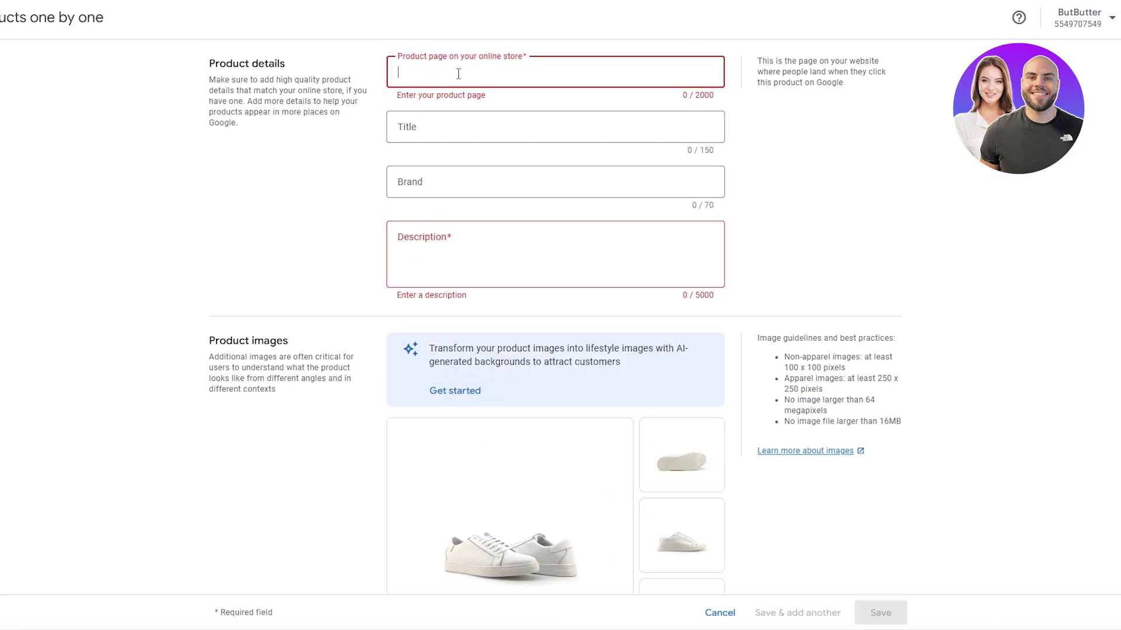
{"action": "type", "text": "WHITE sNEA"}
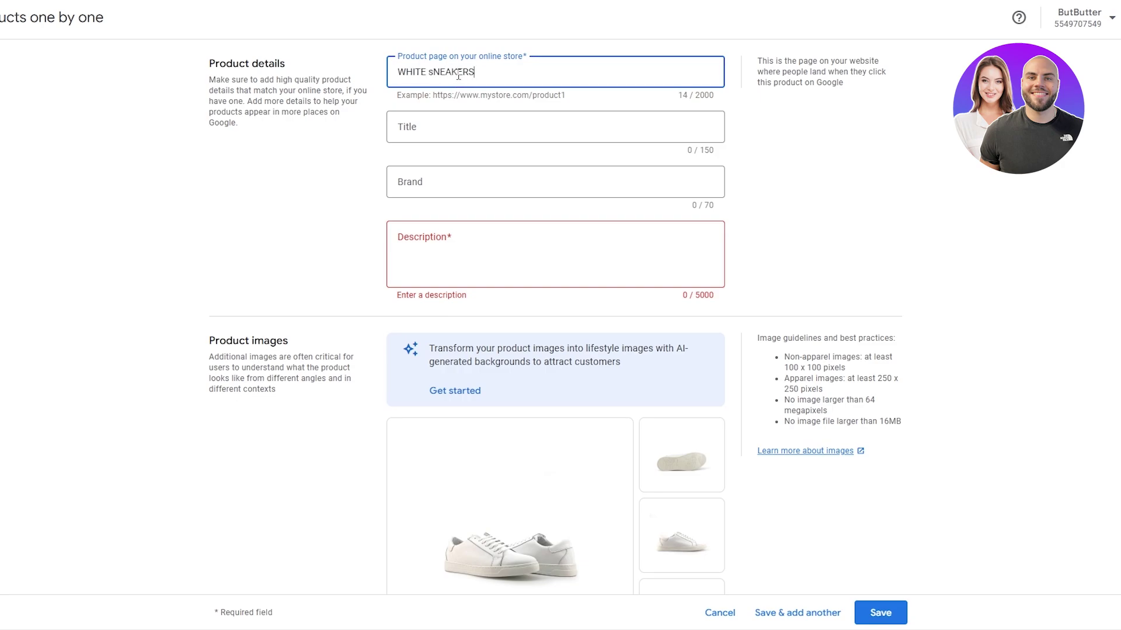
{"action": "type", "text": "KERS"}
{"action": "key", "text": "ctrl+a"}
{"action": "type", "text": "White Sneaker"}
{"action": "key", "text": "ctrl+a"}
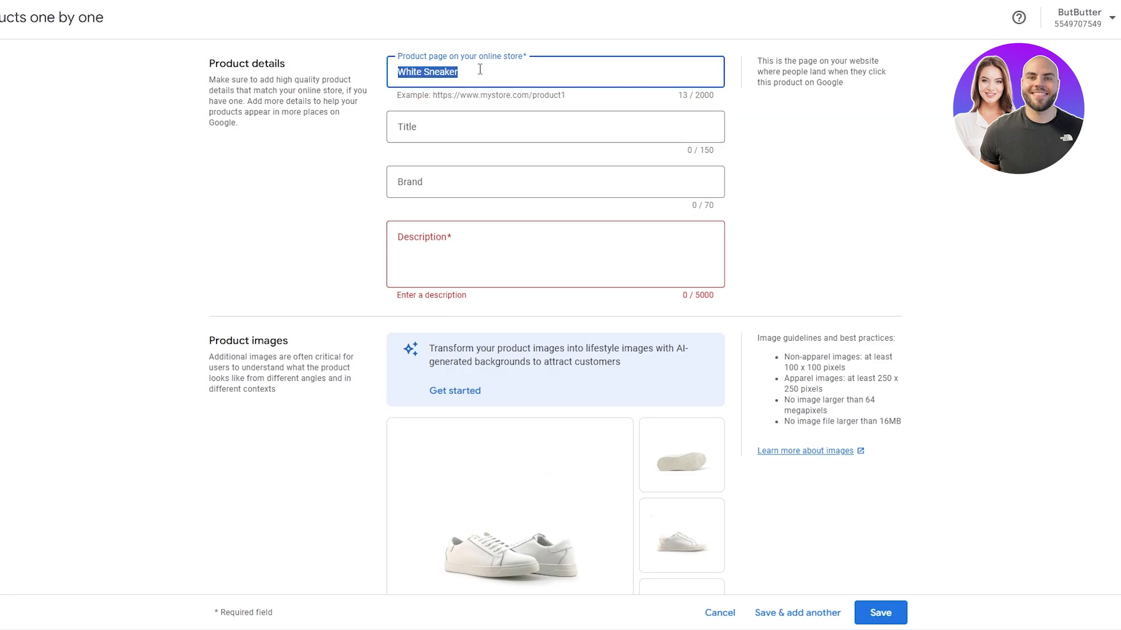
{"action": "key", "text": "BackSpace"}
{"action": "left_click", "coordinate": [475, 124]}
{"action": "type", "text": "White Sneaker"}
Enter ButButter as the product brand.
{"action": "left_click", "coordinate": [439, 193]}
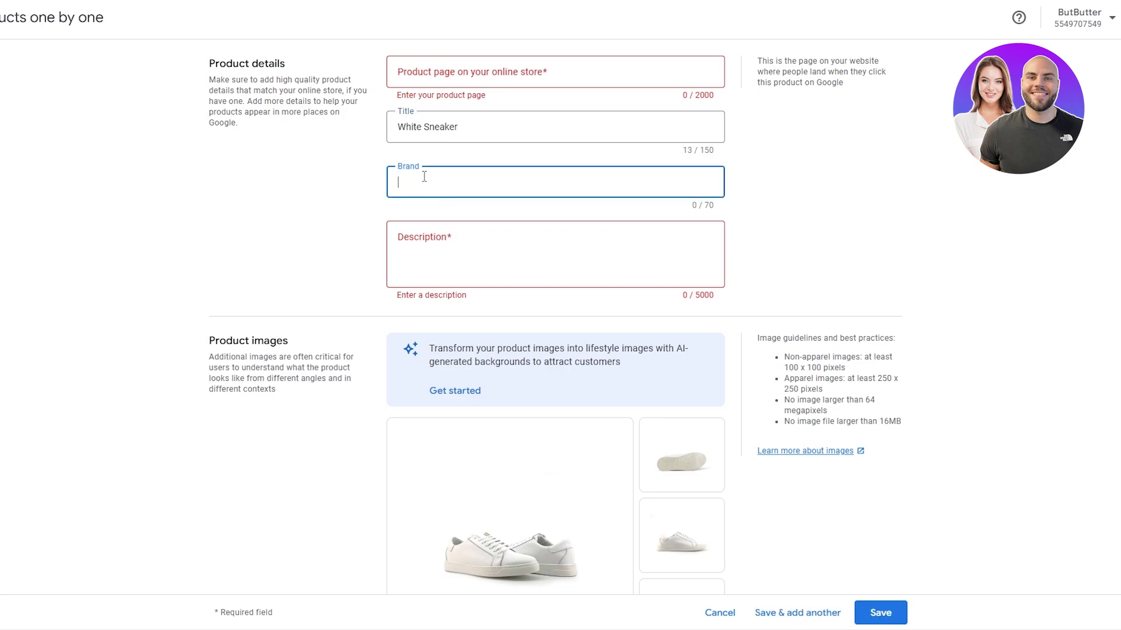
{"action": "type", "text": "ButButter"}
{"action": "key", "text": "Tab"}
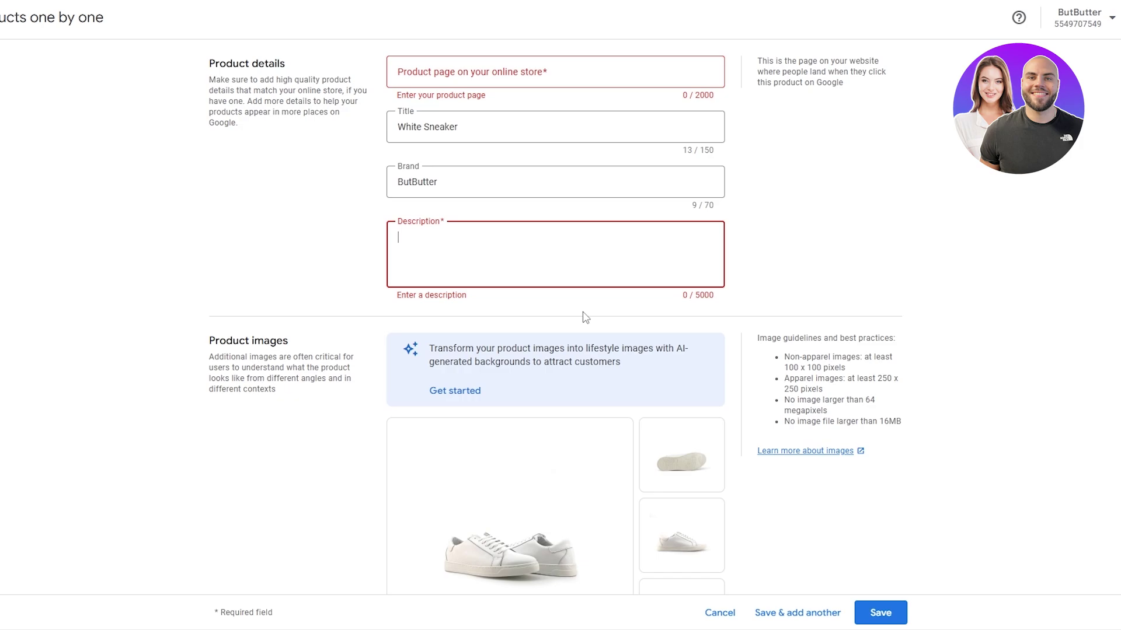
{"action": "scroll", "coordinate": [740, 205], "scroll_direction": "down", "scroll_amount": 7}
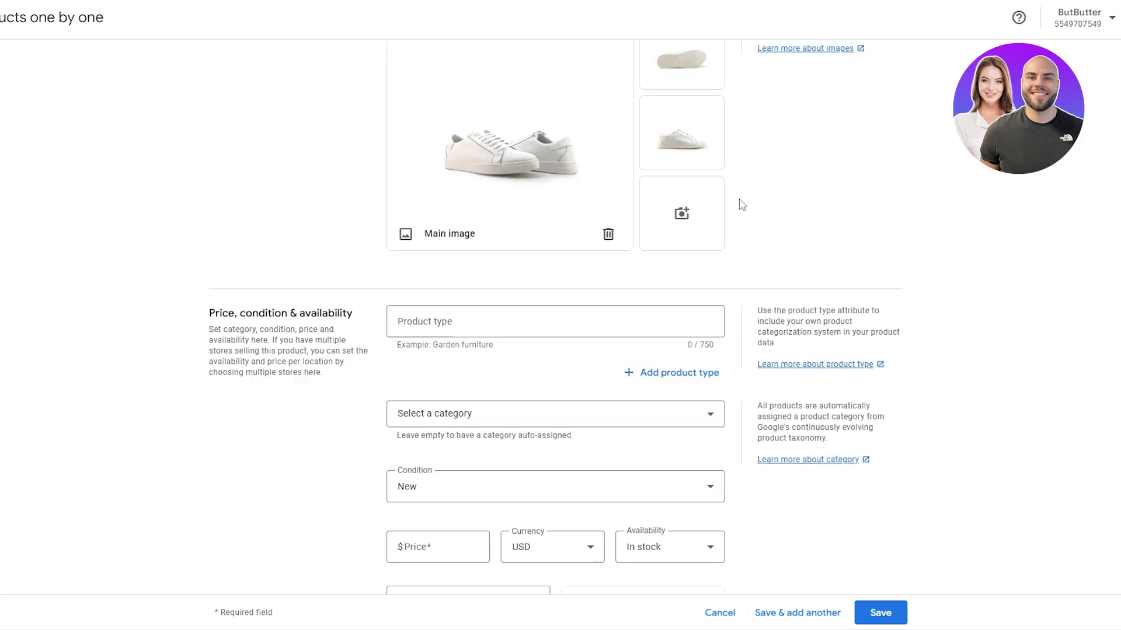
Set the product type to Sneakers.
{"action": "left_click", "coordinate": [473, 318]}
{"action": "left_click", "coordinate": [297, 314]}
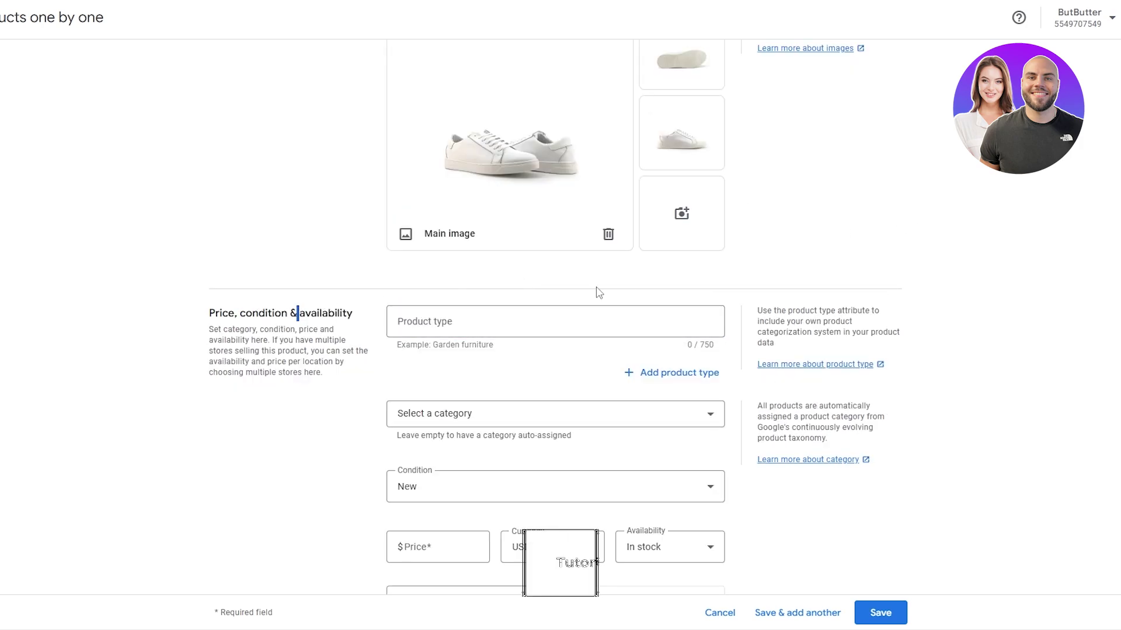
{"action": "left_click", "coordinate": [560, 320]}
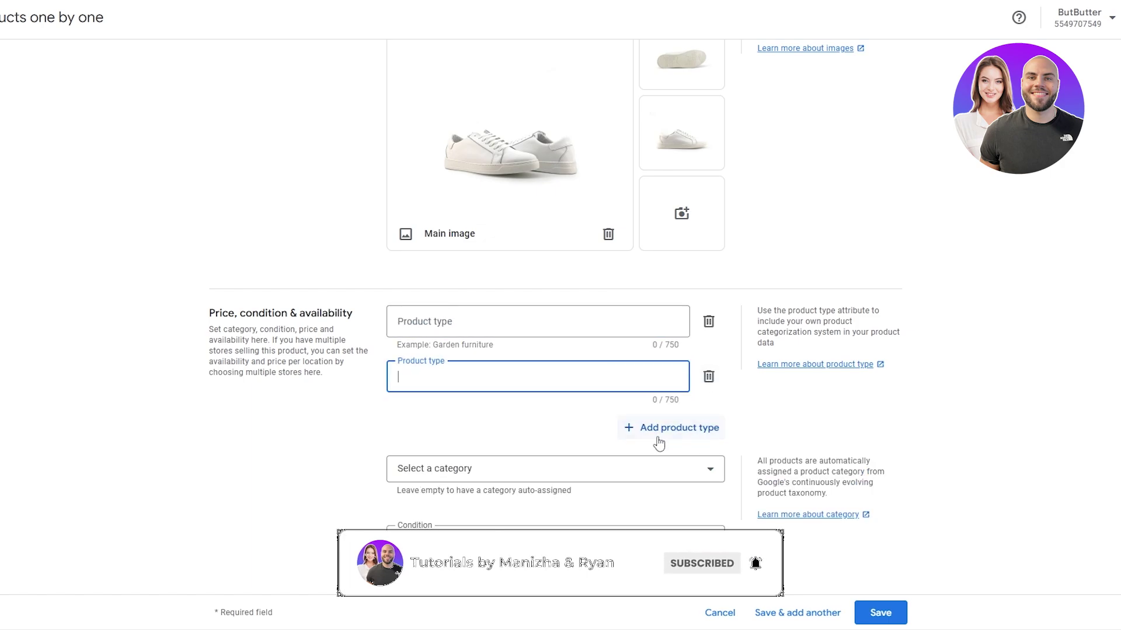
{"action": "type", "text": "Sneakers"}
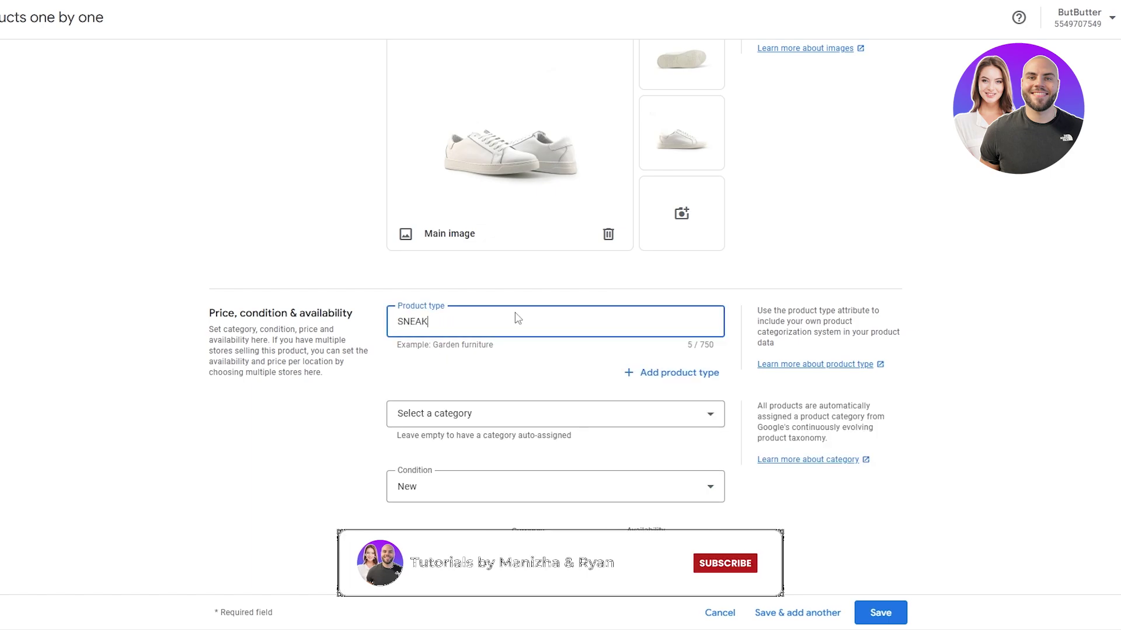
Choose Apparel & Accessories > Shoes as the product category.
{"action": "left_click", "coordinate": [496, 416]}
{"action": "scroll", "coordinate": [485, 282], "scroll_direction": "down", "scroll_amount": 3}
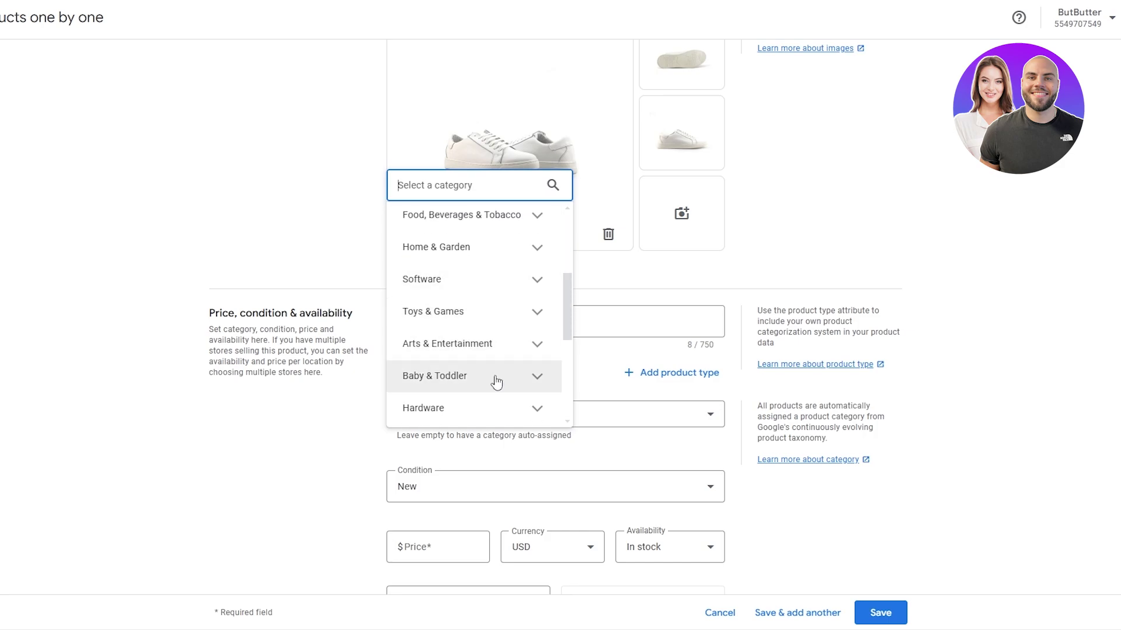
{"action": "scroll", "coordinate": [488, 363], "scroll_direction": "down", "scroll_amount": 1}
{"action": "scroll", "coordinate": [488, 363], "scroll_direction": "down", "scroll_amount": 1}
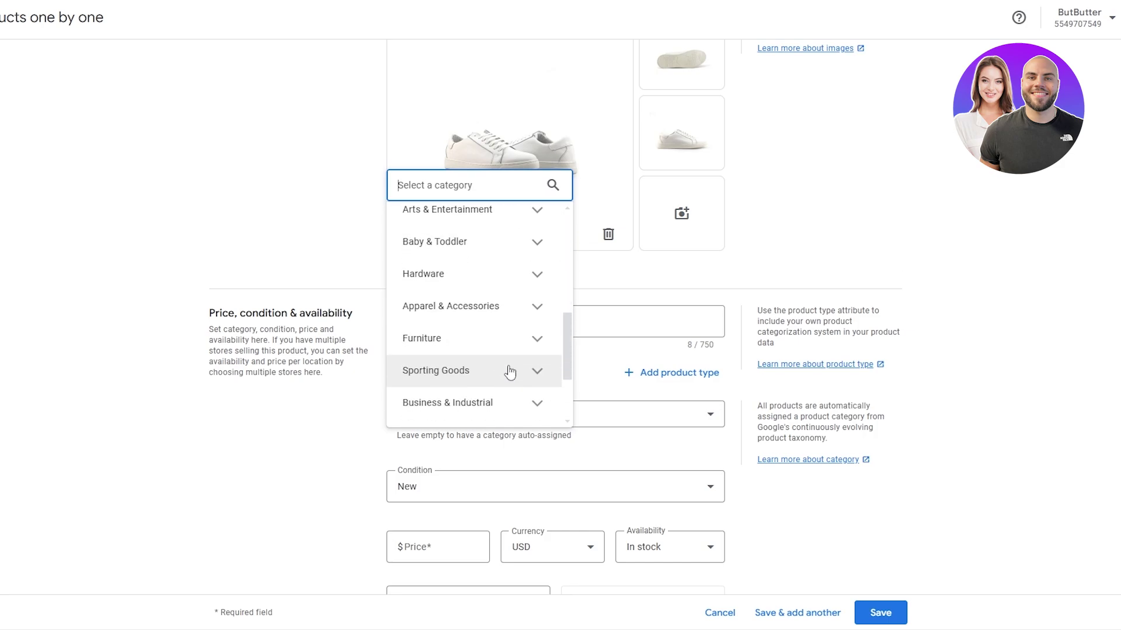
{"action": "left_click", "coordinate": [533, 313]}
{"action": "scroll", "coordinate": [536, 318], "scroll_direction": "down", "scroll_amount": 1}
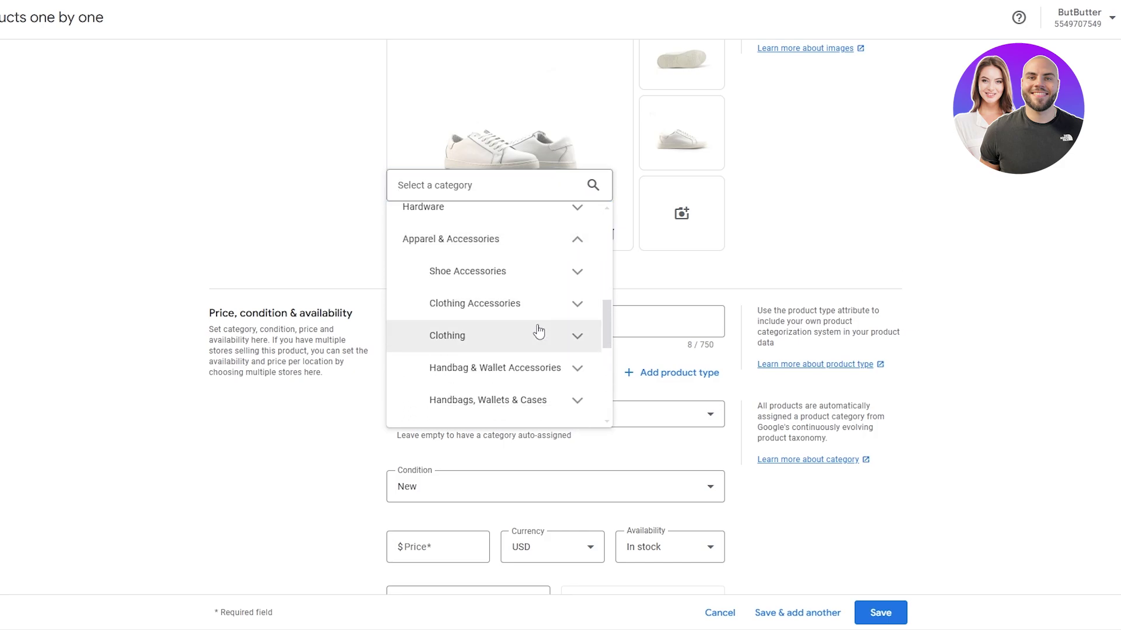
{"action": "left_click", "coordinate": [577, 278]}
{"action": "left_click", "coordinate": [577, 278]}
{"action": "scroll", "coordinate": [587, 318], "scroll_direction": "down", "scroll_amount": 1}
{"action": "left_click", "coordinate": [563, 373]}
{"action": "scroll", "coordinate": [457, 505], "scroll_direction": "down", "scroll_amount": 3}
Set price $65 and a $50 sale price for Mar 1–5, 2025.
{"action": "left_click", "coordinate": [467, 352]}
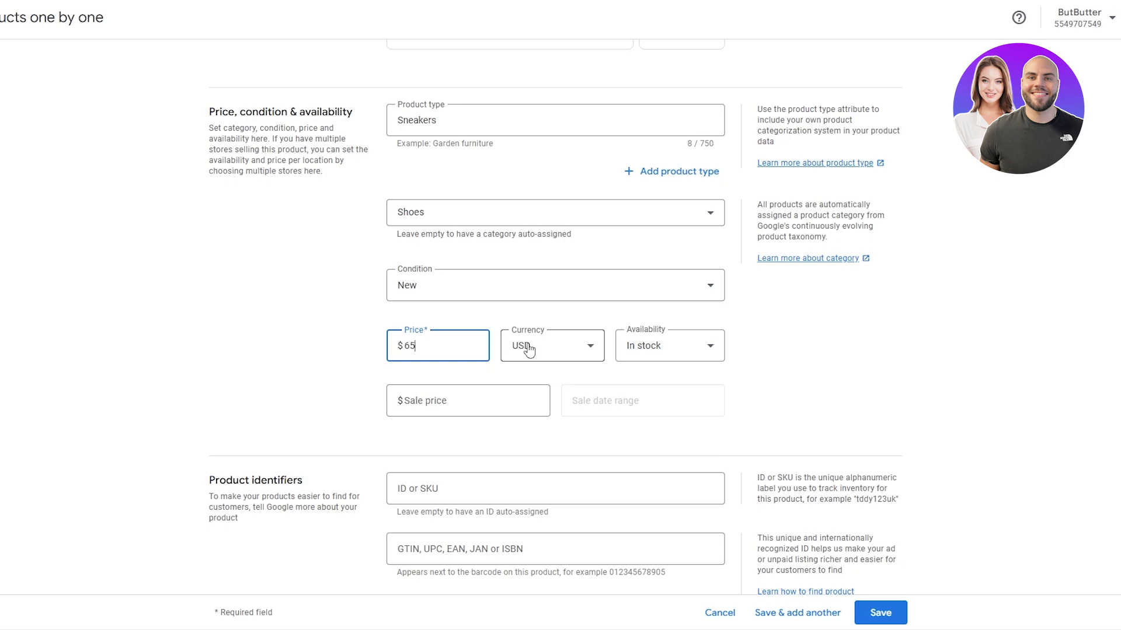
{"action": "left_click", "coordinate": [489, 402]}
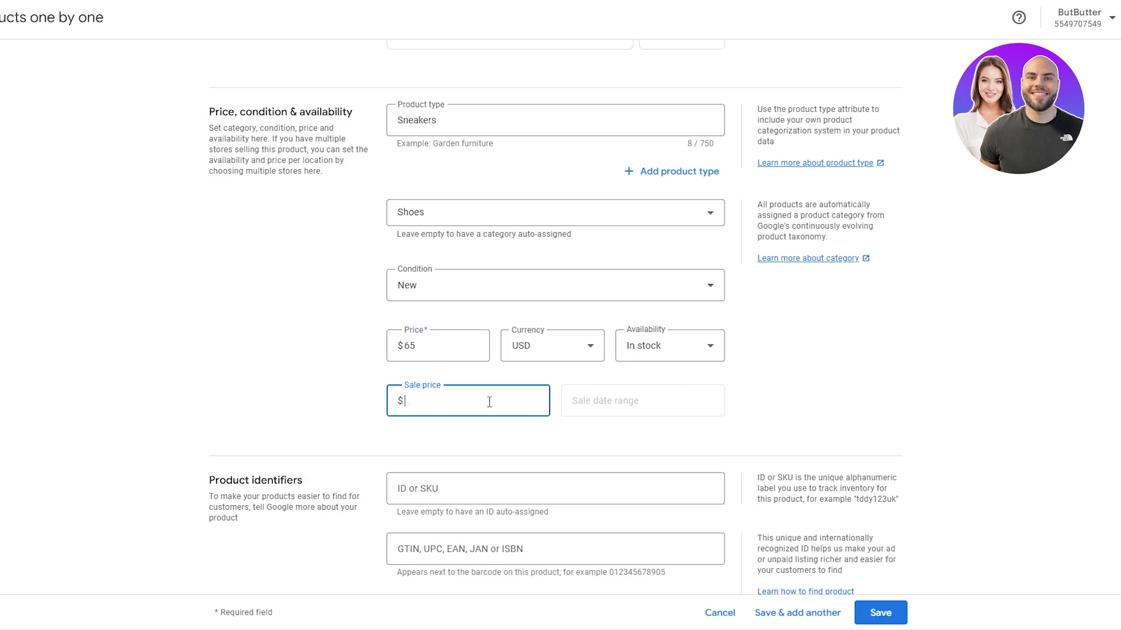
{"action": "type", "text": "50"}
{"action": "left_click", "coordinate": [582, 390]}
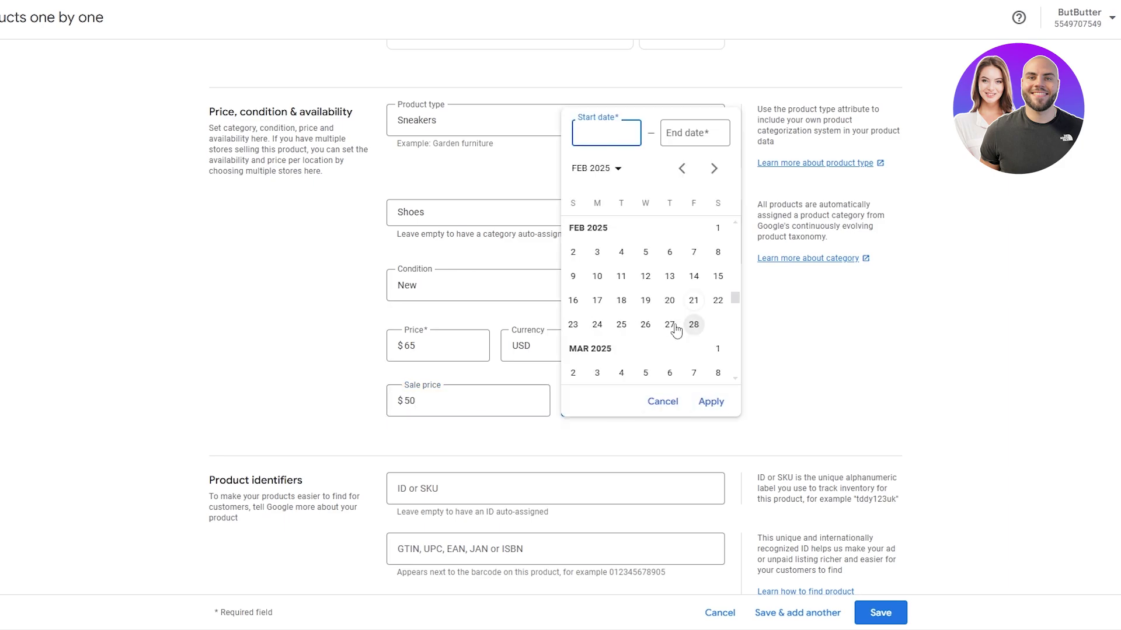
{"action": "scroll", "coordinate": [583, 372], "scroll_direction": "down", "scroll_amount": 1}
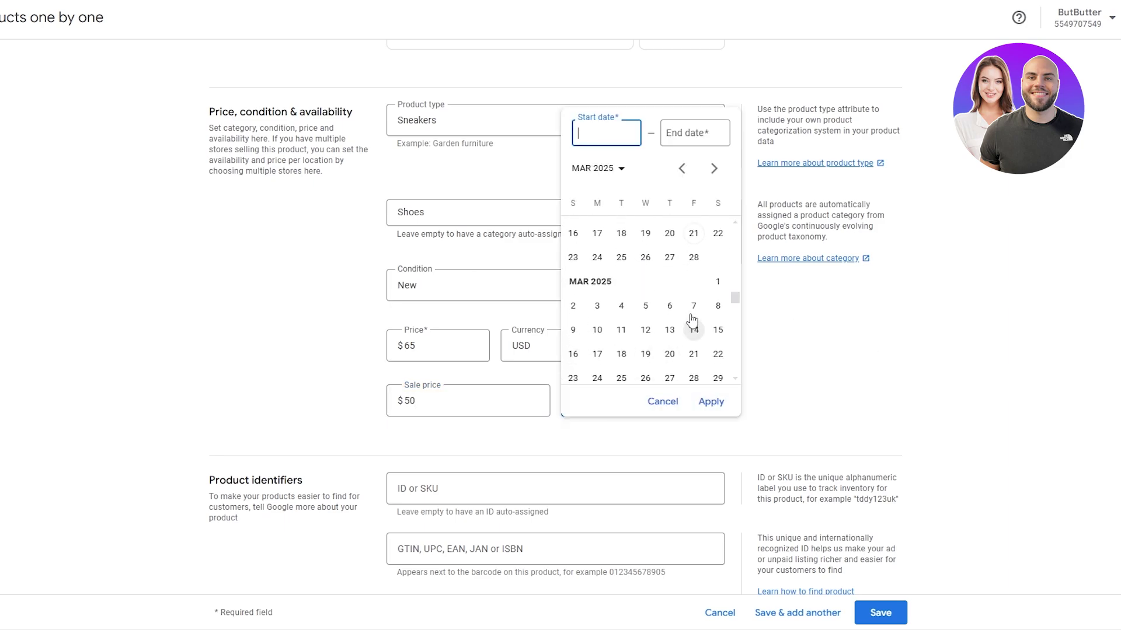
{"action": "left_click", "coordinate": [717, 282]}
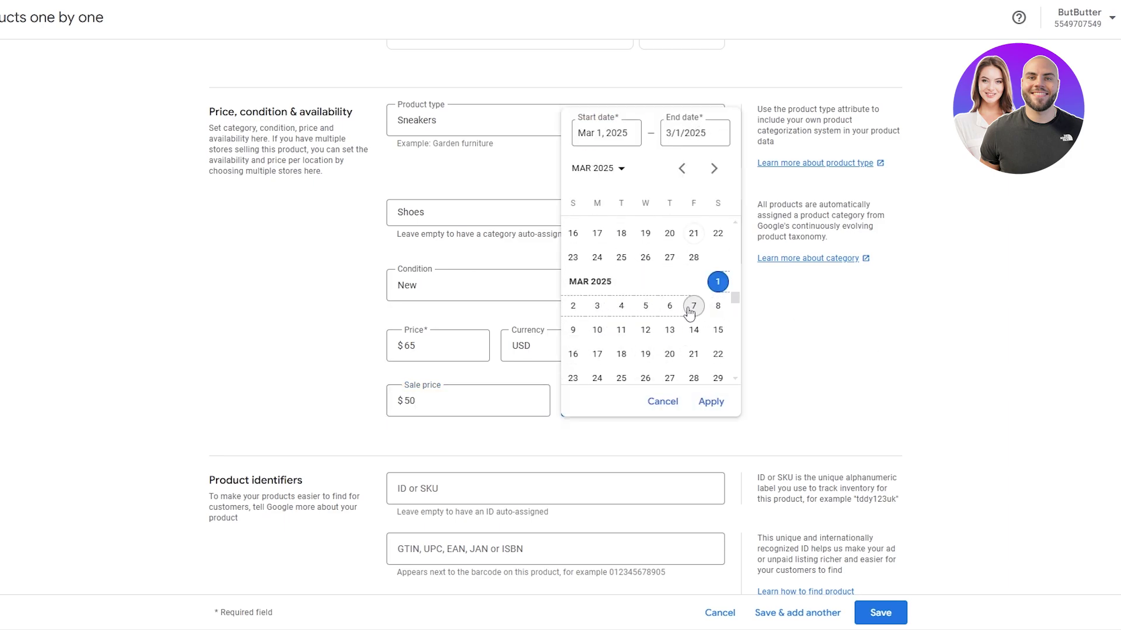
{"action": "left_click", "coordinate": [645, 306]}
{"action": "left_click", "coordinate": [711, 401]}
Save the White Sneaker product.
{"action": "scroll", "coordinate": [1005, 381], "scroll_direction": "down", "scroll_amount": 3}
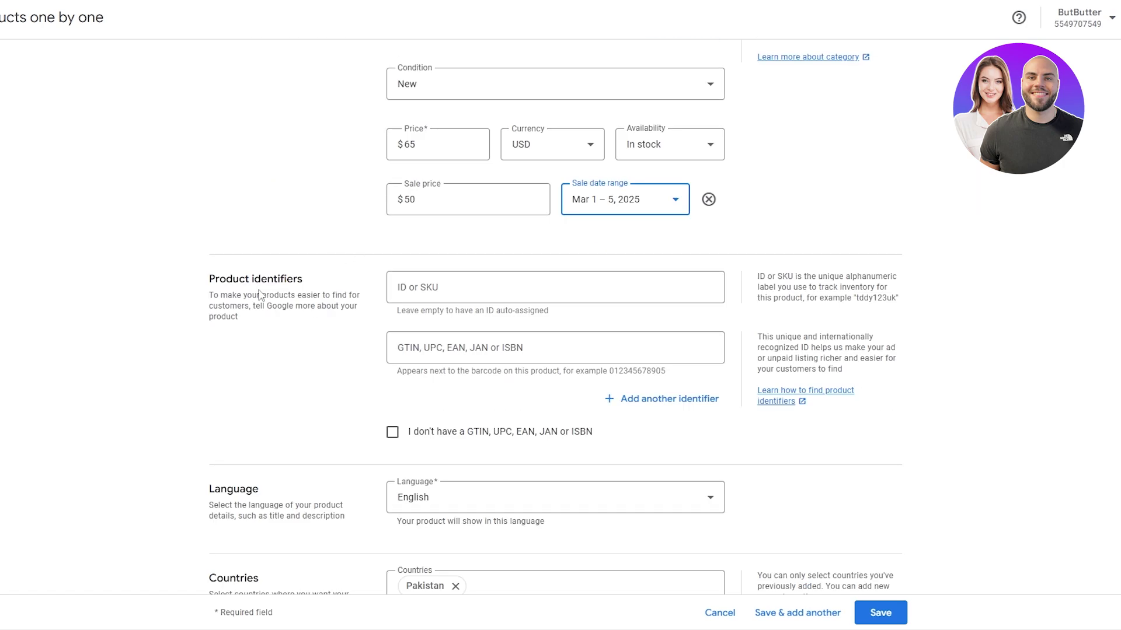
{"action": "scroll", "coordinate": [553, 426], "scroll_direction": "down", "scroll_amount": 6}
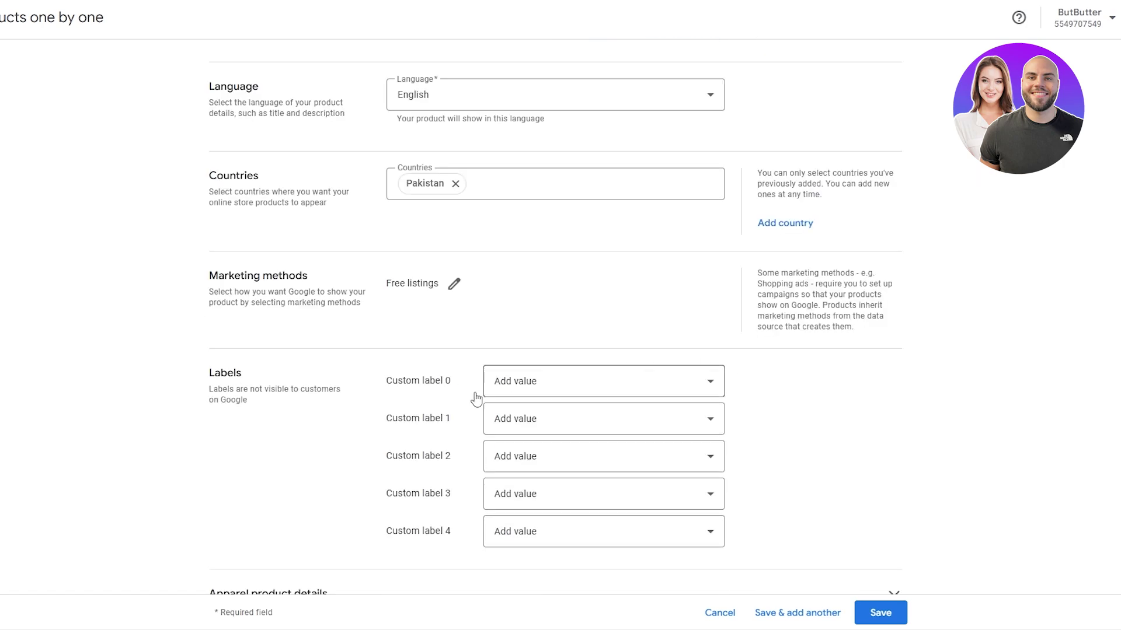
{"action": "scroll", "coordinate": [469, 401], "scroll_direction": "down", "scroll_amount": 3}
{"action": "left_click", "coordinate": [880, 612]}
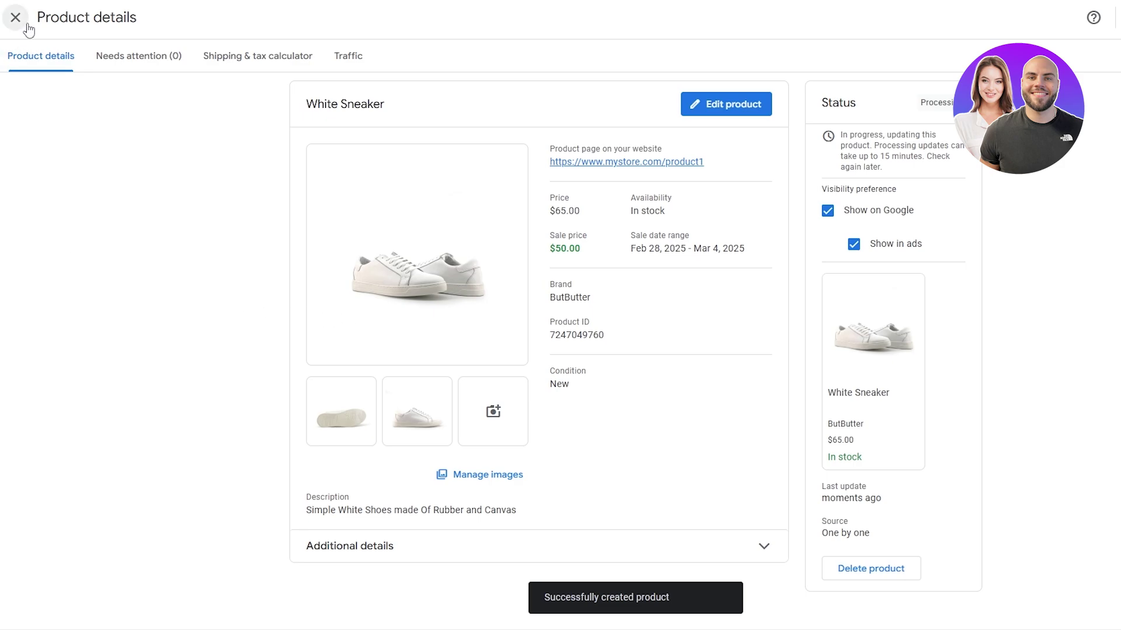
Review the product's Needs attention, Shipping & tax calculator and Traffic sections.
{"action": "left_click", "coordinate": [123, 62]}
{"action": "left_click", "coordinate": [275, 57]}
{"action": "left_click", "coordinate": [344, 63]}
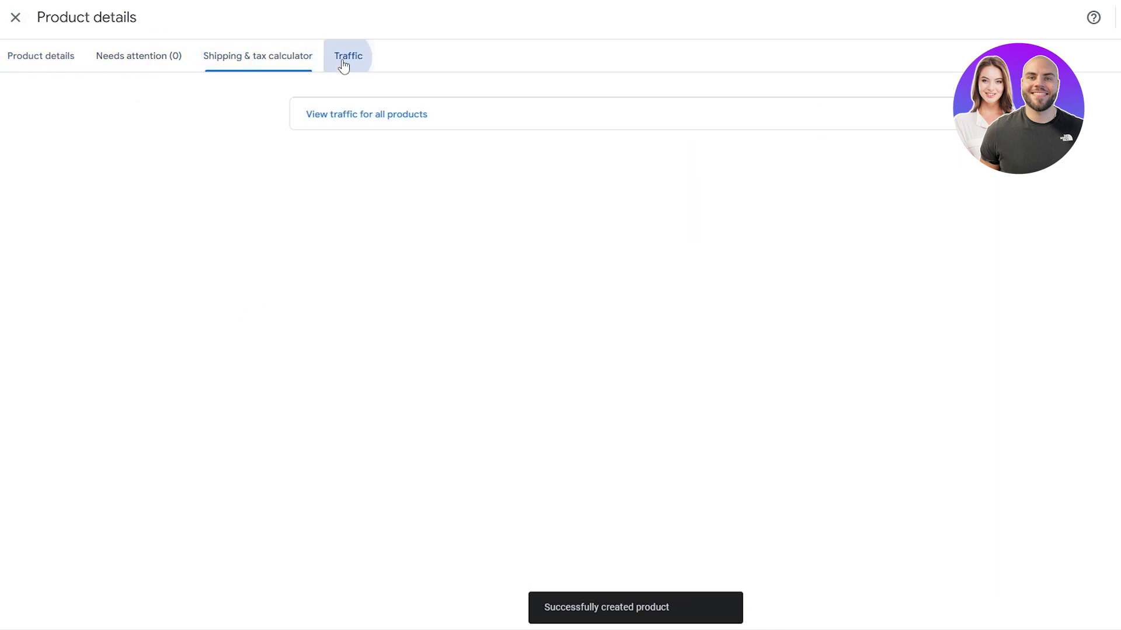
Close the product details and review the added business address, shipping and returns steps on the overview.
{"action": "left_click", "coordinate": [15, 18]}
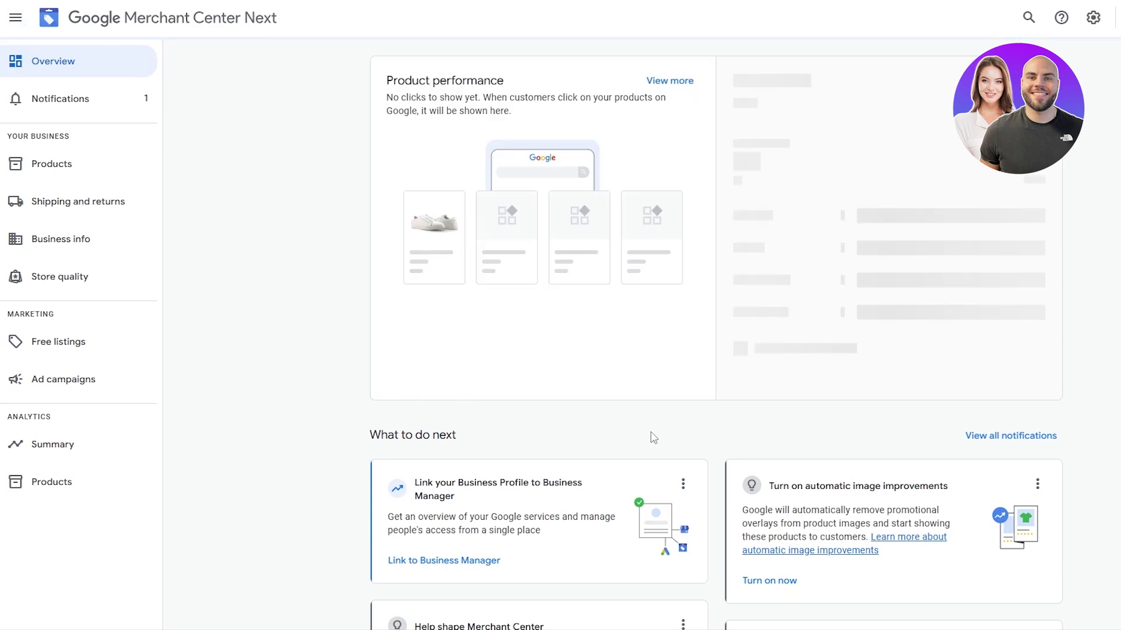
{"action": "scroll", "coordinate": [658, 421], "scroll_direction": "down", "scroll_amount": 4}
{"action": "scroll", "coordinate": [409, 292], "scroll_direction": "up", "scroll_amount": 4}
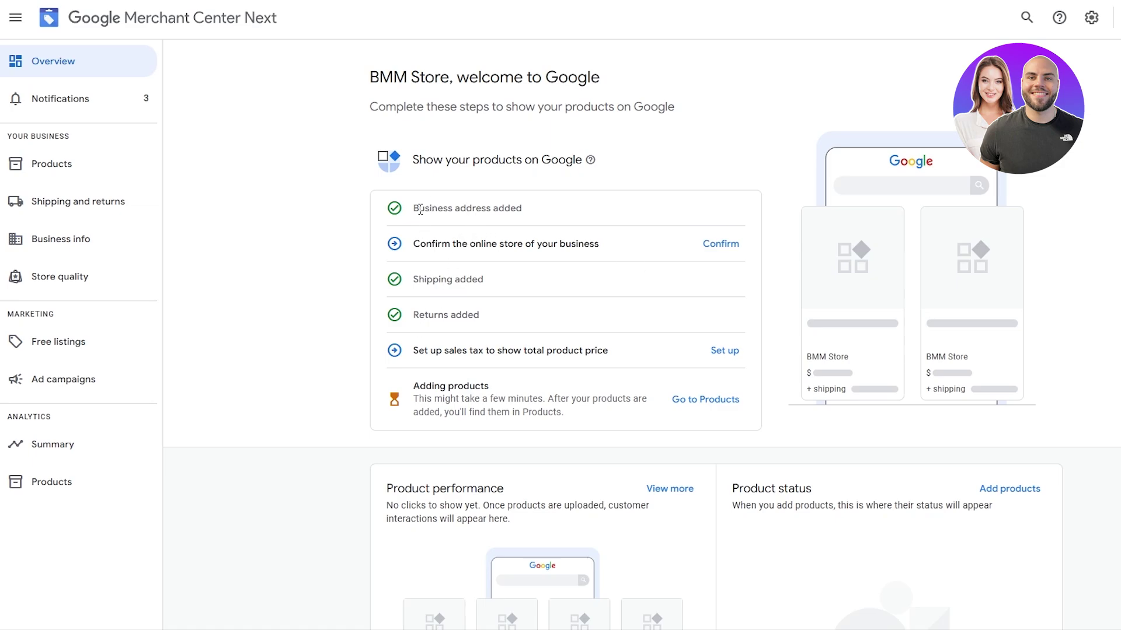
{"action": "left_click_drag", "start_coordinate": [420, 209], "coordinate": [524, 219]}
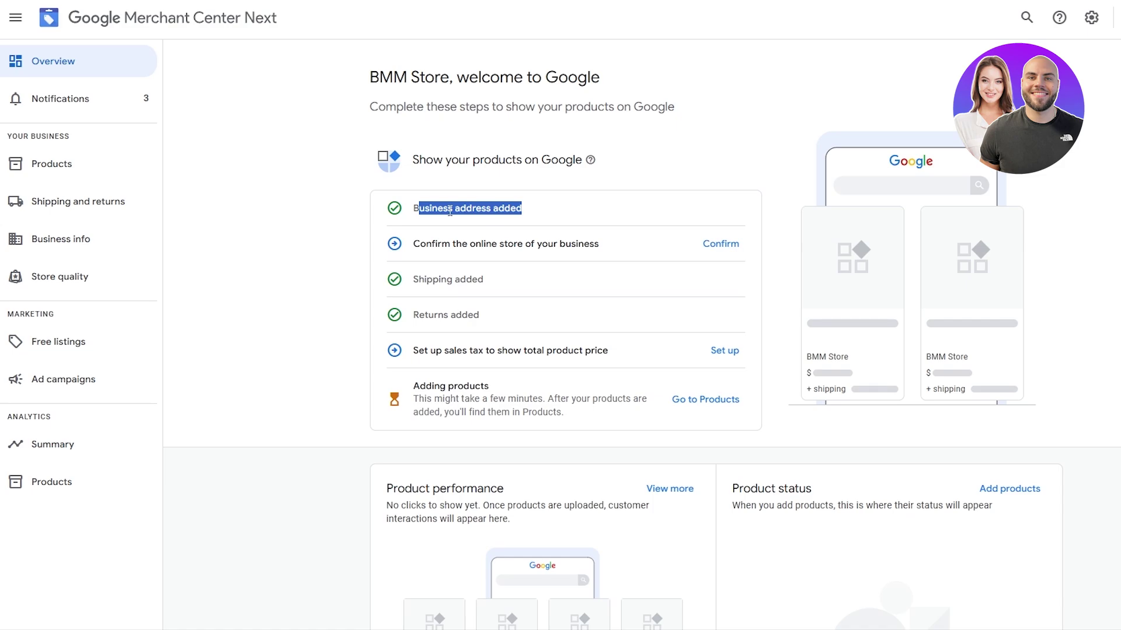
{"action": "left_click_drag", "start_coordinate": [426, 316], "coordinate": [479, 321]}
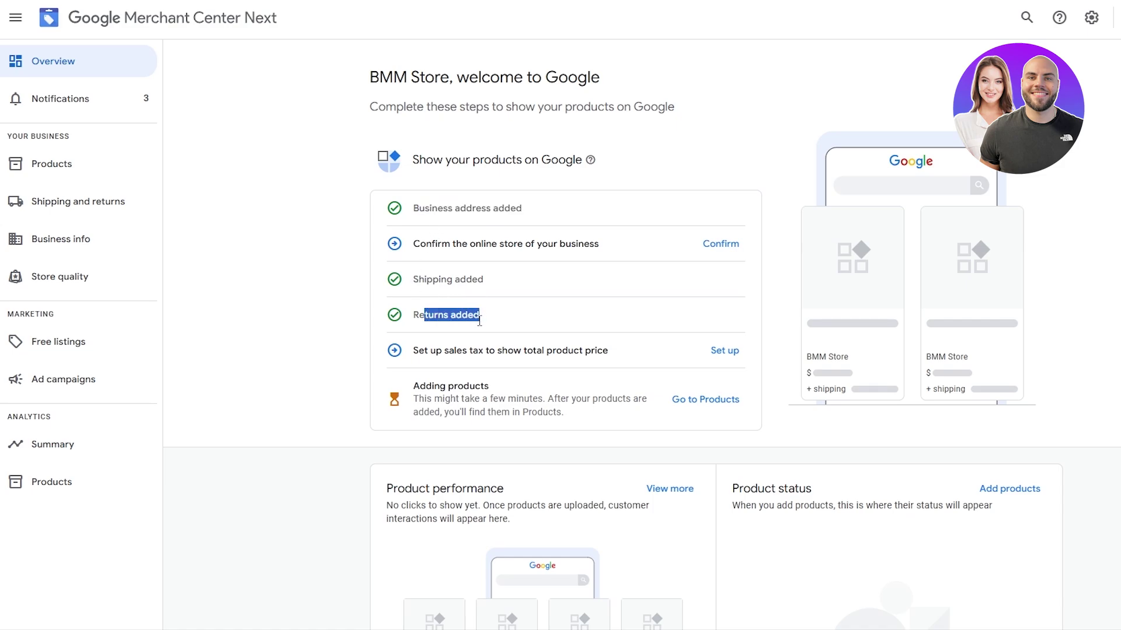
{"action": "left_click_drag", "start_coordinate": [440, 288], "coordinate": [472, 289]}
{"action": "left_click", "coordinate": [429, 278]}
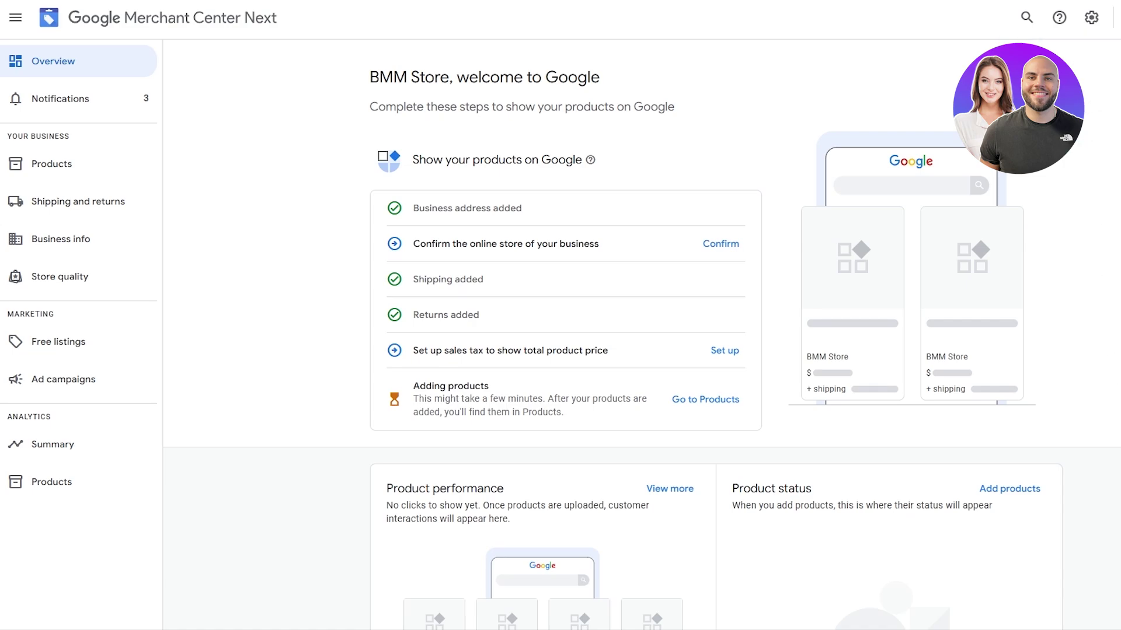
Browse the products list and notifications, then return to the overview at the Confirm online store step.
{"action": "left_click", "coordinate": [60, 173]}
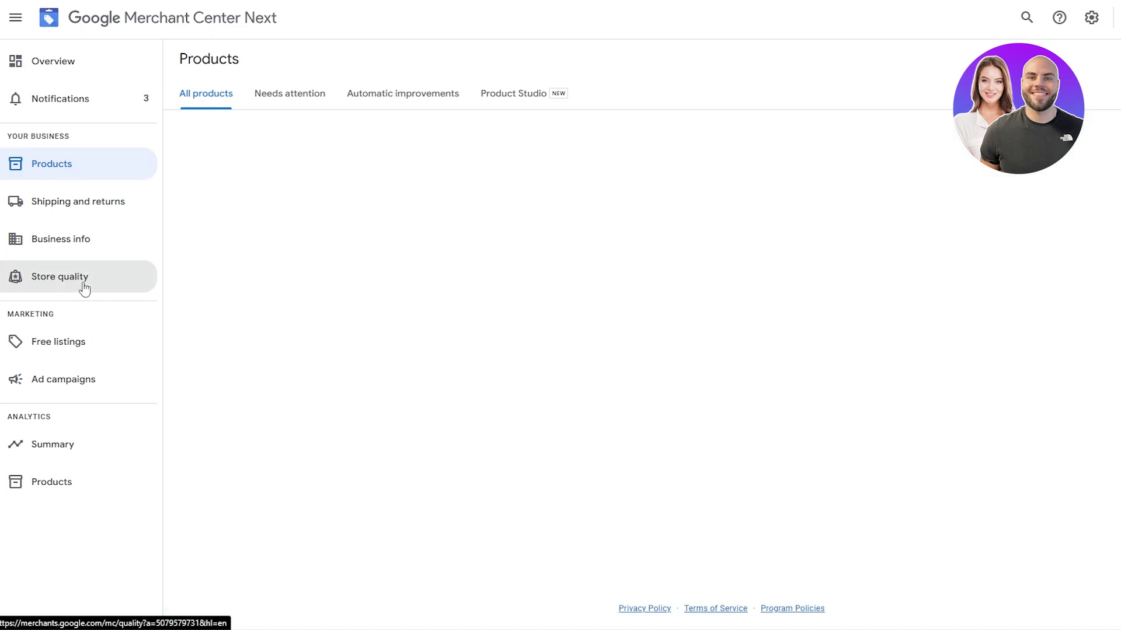
{"action": "left_click", "coordinate": [280, 96]}
{"action": "left_click", "coordinate": [73, 99]}
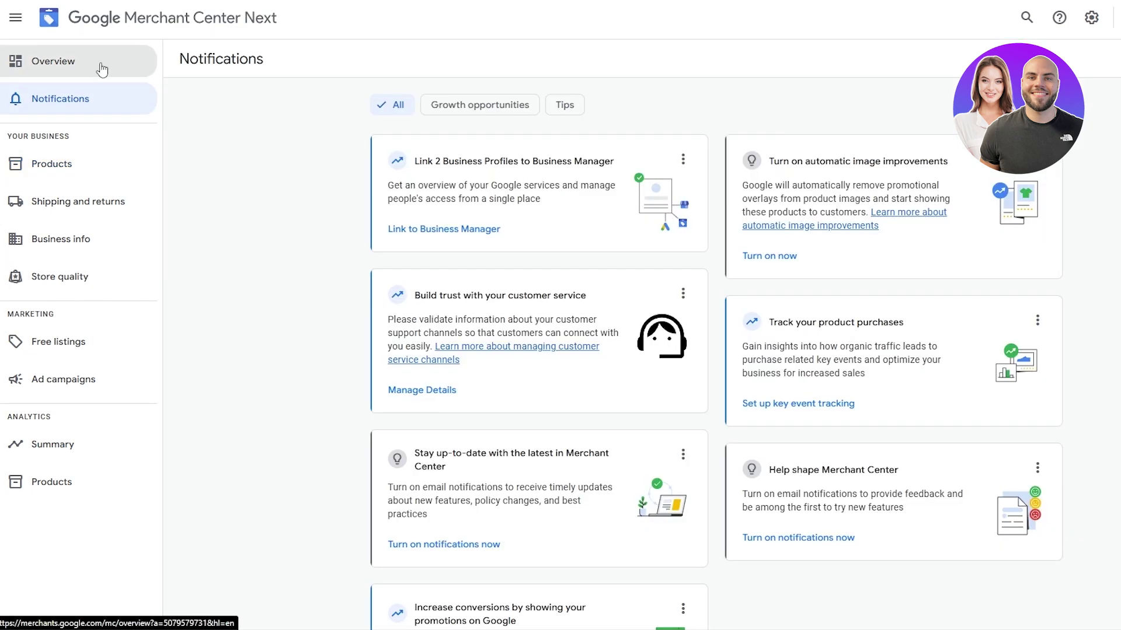
{"action": "left_click", "coordinate": [102, 70]}
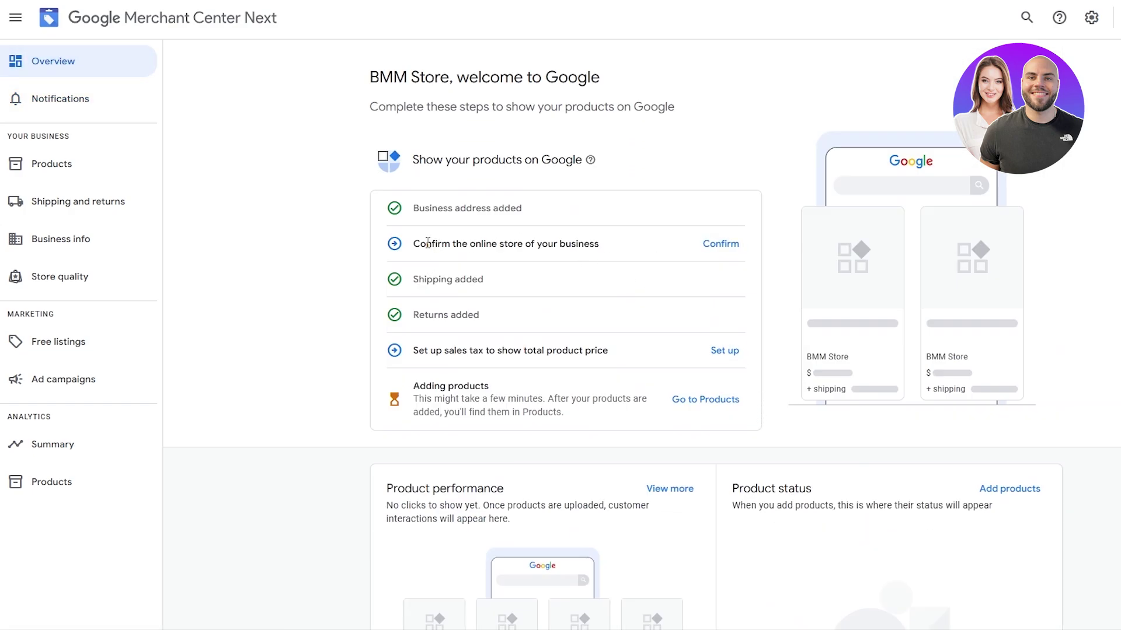
{"action": "left_click_drag", "start_coordinate": [410, 246], "coordinate": [566, 248]}
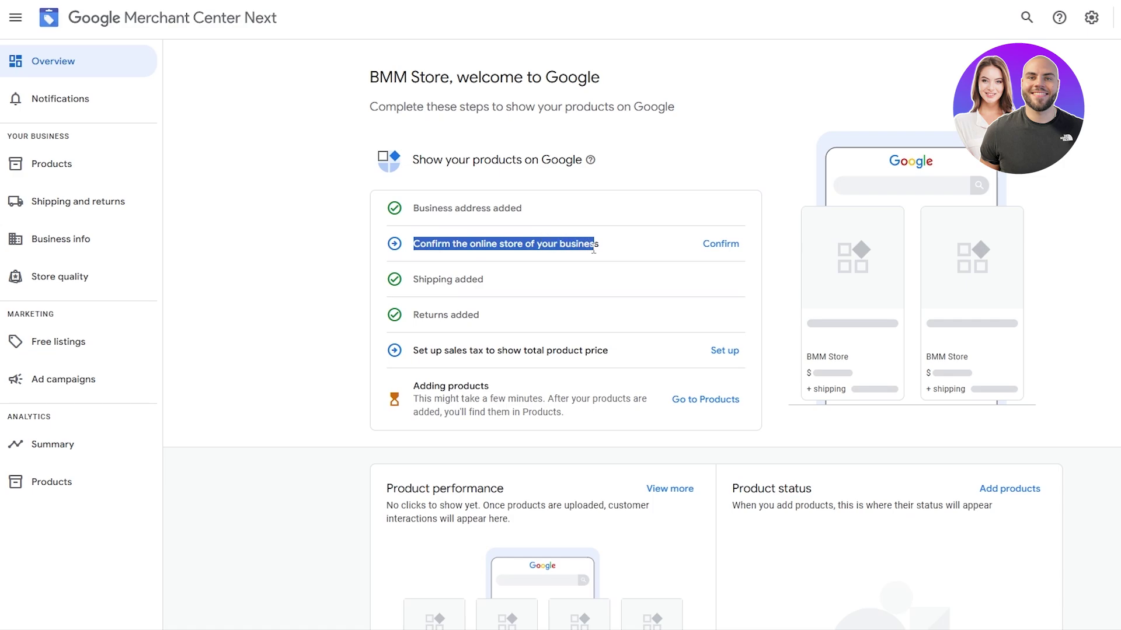
Start confirming the online store and pick verification through the ecommerce platform.
{"action": "left_click", "coordinate": [720, 243]}
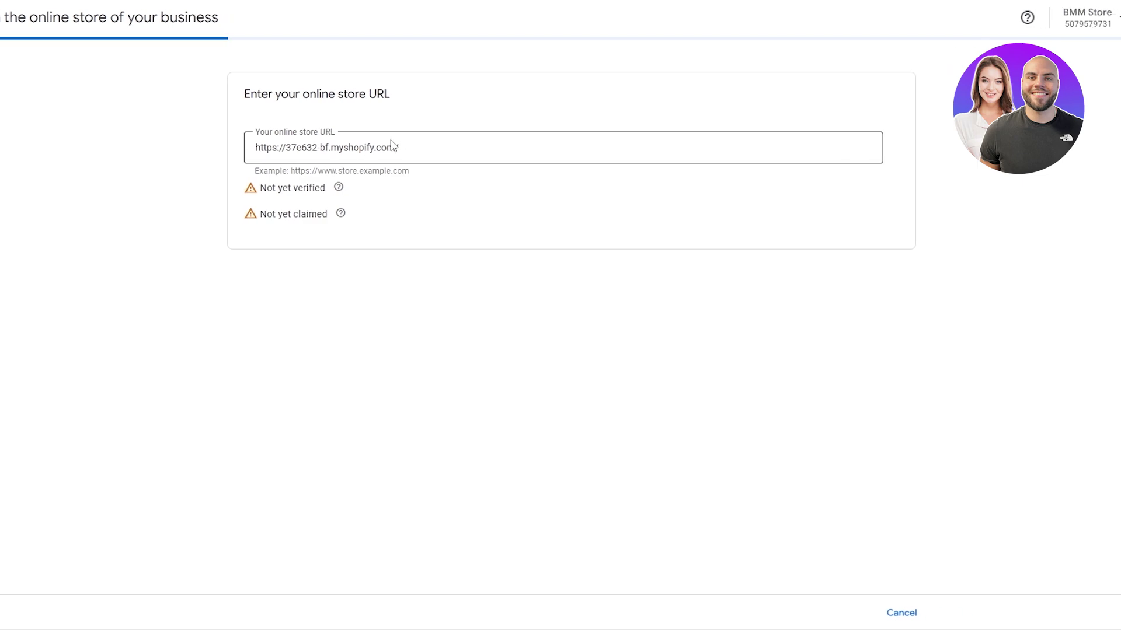
{"action": "left_click_drag", "start_coordinate": [260, 103], "coordinate": [377, 108]}
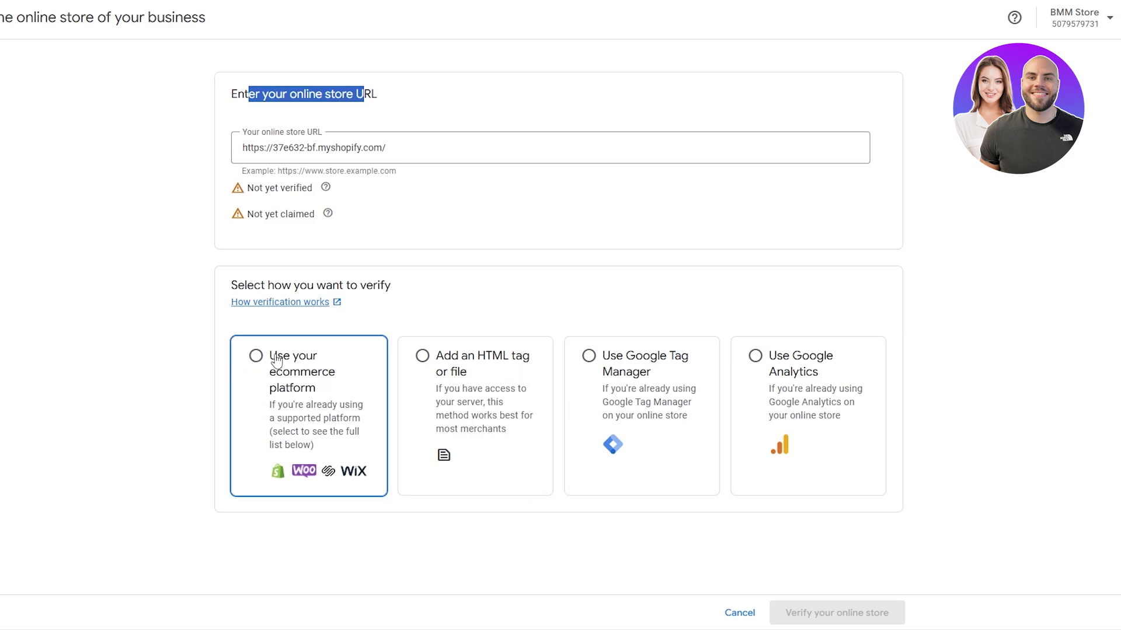
{"action": "left_click_drag", "start_coordinate": [302, 419], "coordinate": [296, 432]}
{"action": "left_click", "coordinate": [285, 467]}
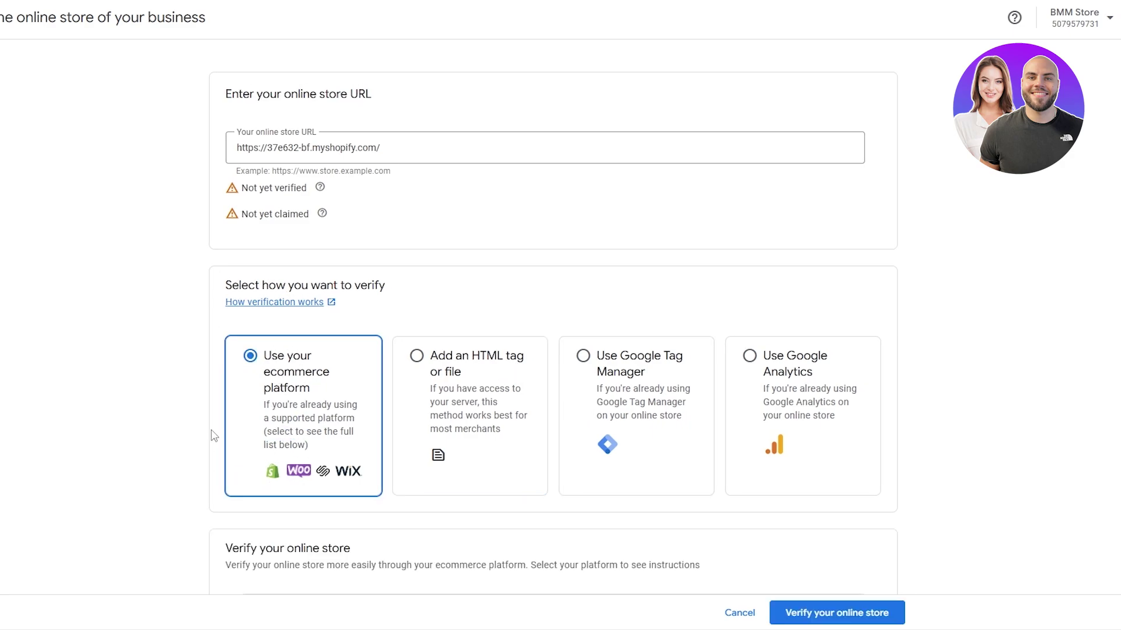
Show the Shopify verification steps and copy the site verification meta tag.
{"action": "scroll", "coordinate": [213, 432], "scroll_direction": "down", "scroll_amount": 3}
{"action": "scroll", "coordinate": [315, 380], "scroll_direction": "down", "scroll_amount": 1}
{"action": "left_click", "coordinate": [382, 357]}
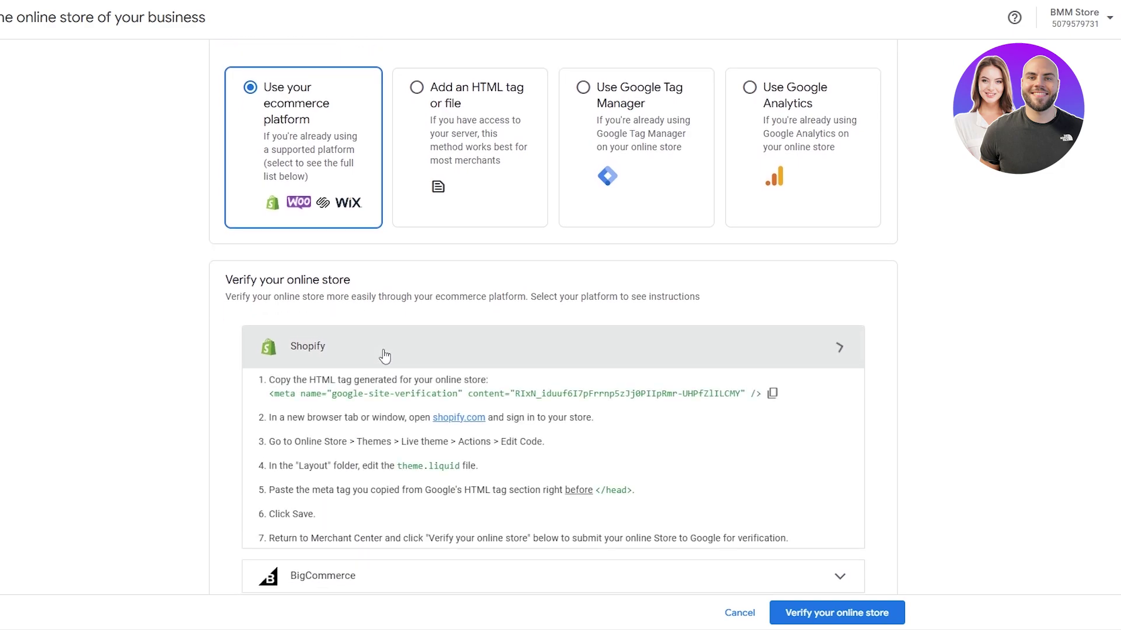
{"action": "left_click_drag", "start_coordinate": [270, 397], "coordinate": [583, 404]}
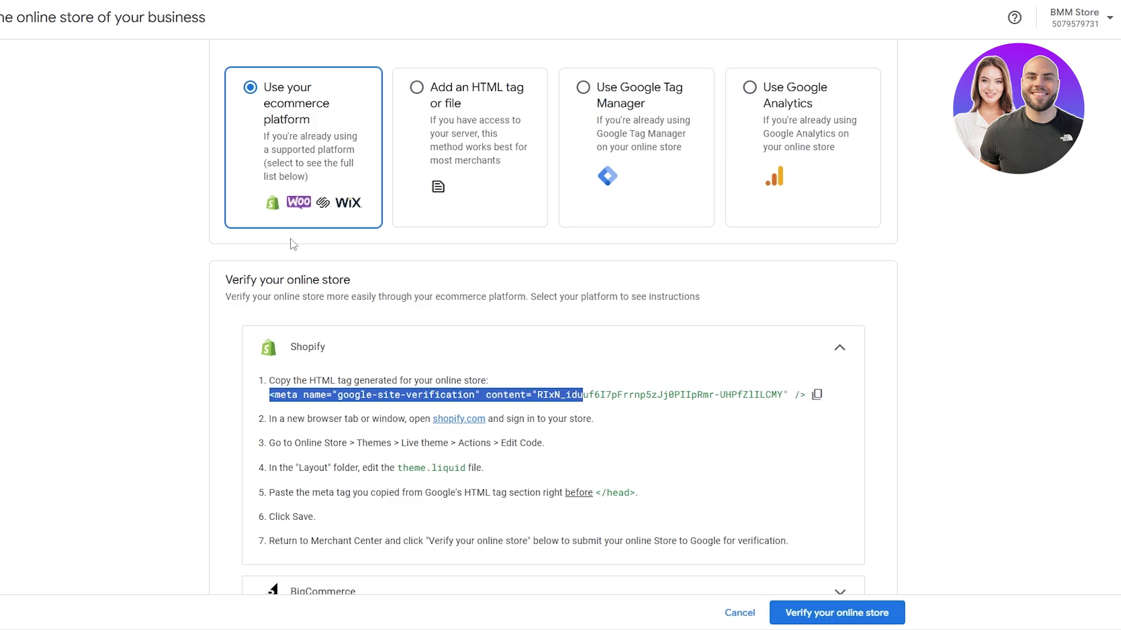
{"action": "scroll", "coordinate": [294, 330], "scroll_direction": "up", "scroll_amount": 2}
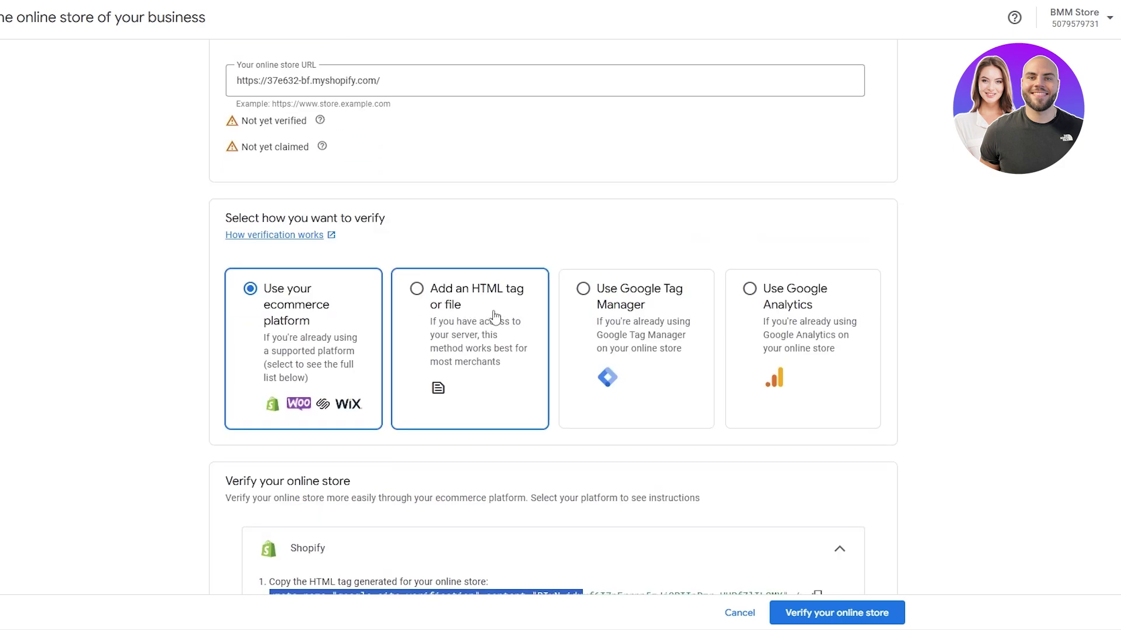
{"action": "scroll", "coordinate": [524, 317], "scroll_direction": "down", "scroll_amount": 3}
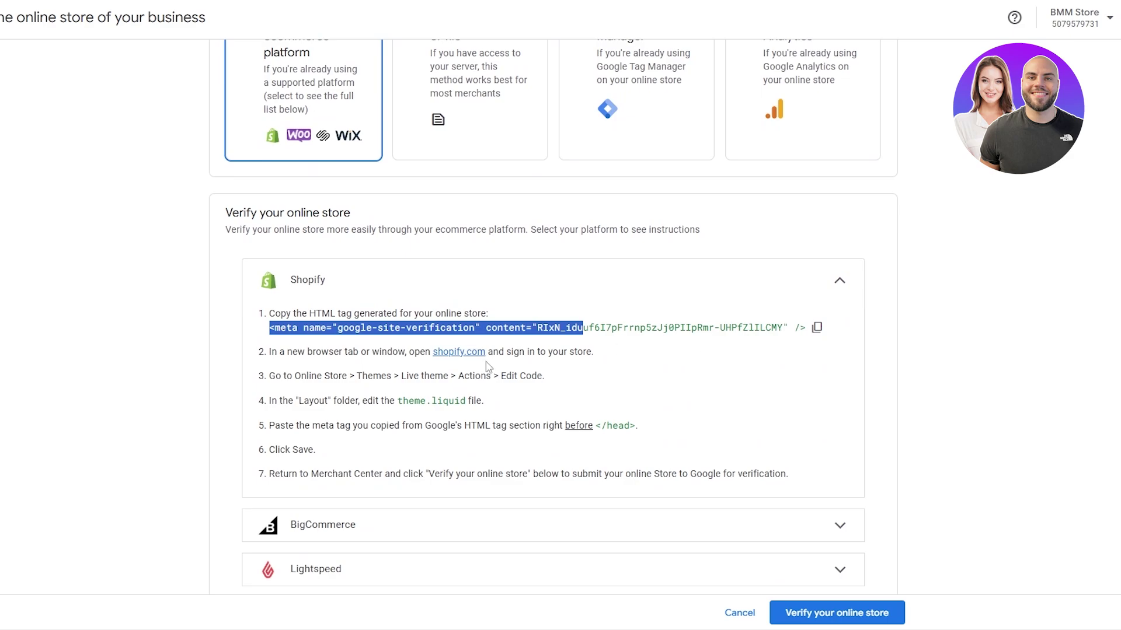
{"action": "scroll", "coordinate": [416, 390], "scroll_direction": "down", "scroll_amount": 5}
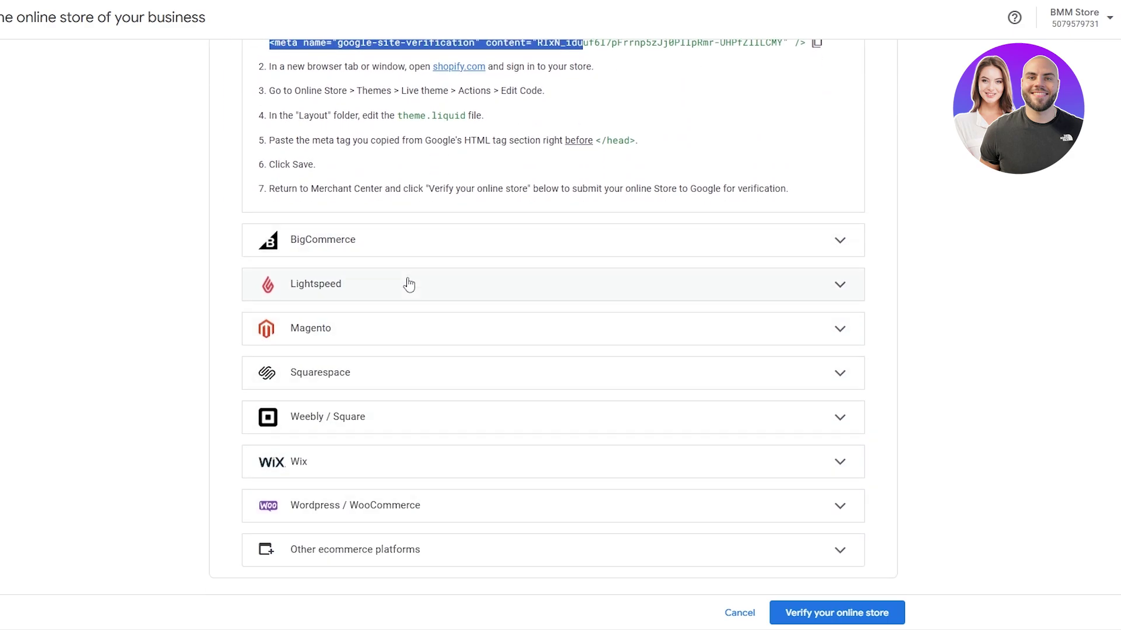
{"action": "scroll", "coordinate": [393, 555], "scroll_direction": "up", "scroll_amount": 1}
{"action": "scroll", "coordinate": [392, 554], "scroll_direction": "up", "scroll_amount": 10}
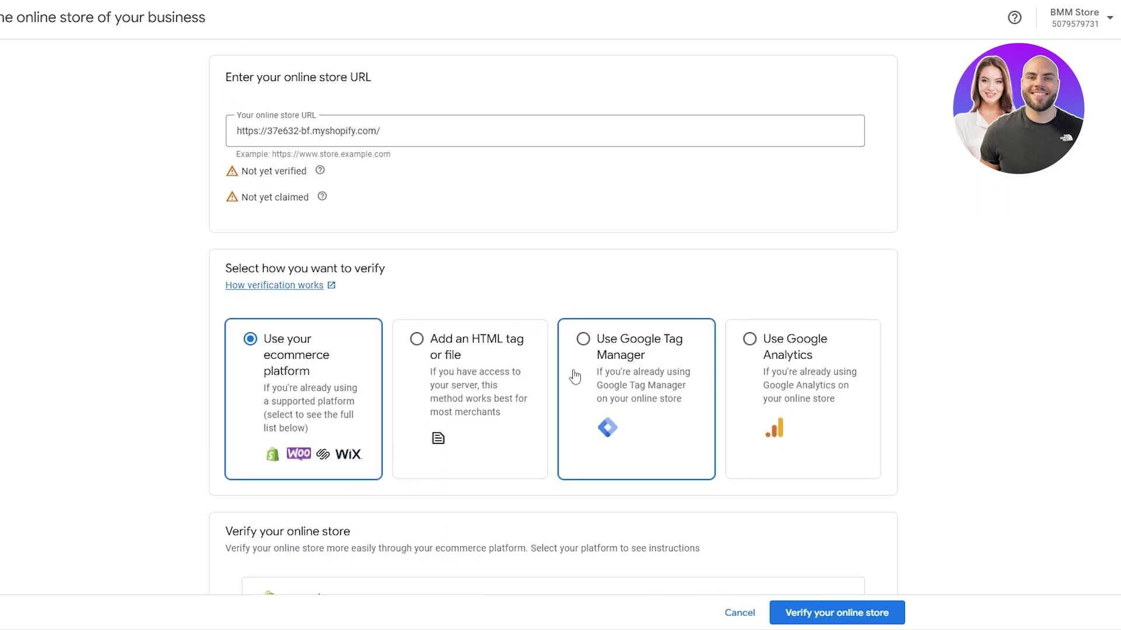
Compare the Google Analytics, Google Tag Manager and HTML tag verification methods, ending on Google Analytics.
{"action": "left_click", "coordinate": [838, 434]}
{"action": "scroll", "coordinate": [854, 439], "scroll_direction": "down", "scroll_amount": 2}
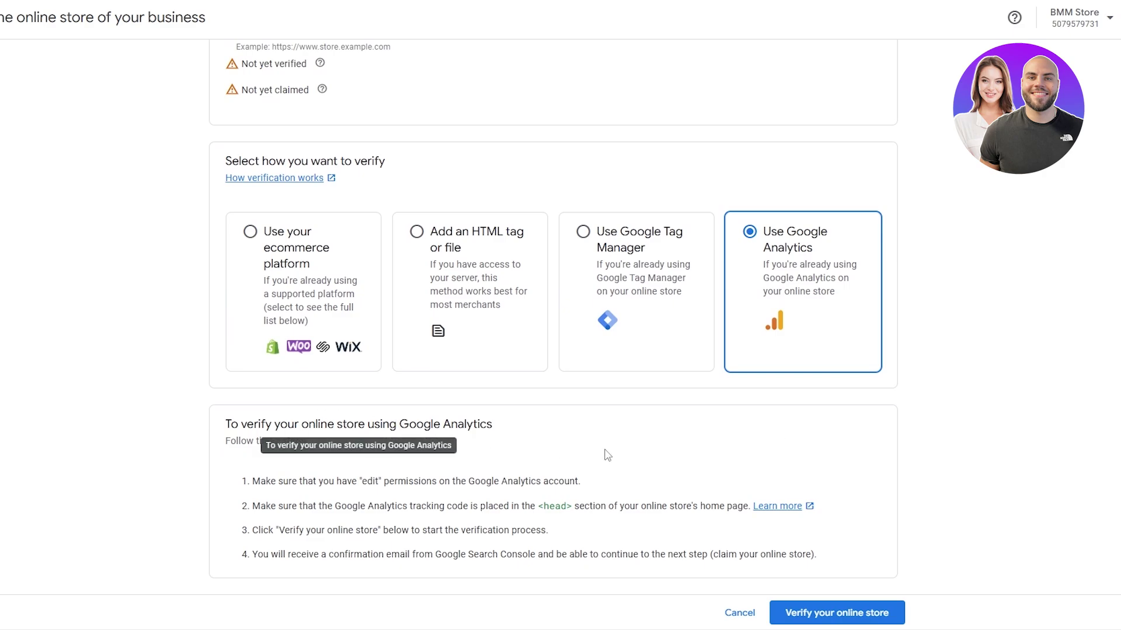
{"action": "left_click", "coordinate": [658, 311]}
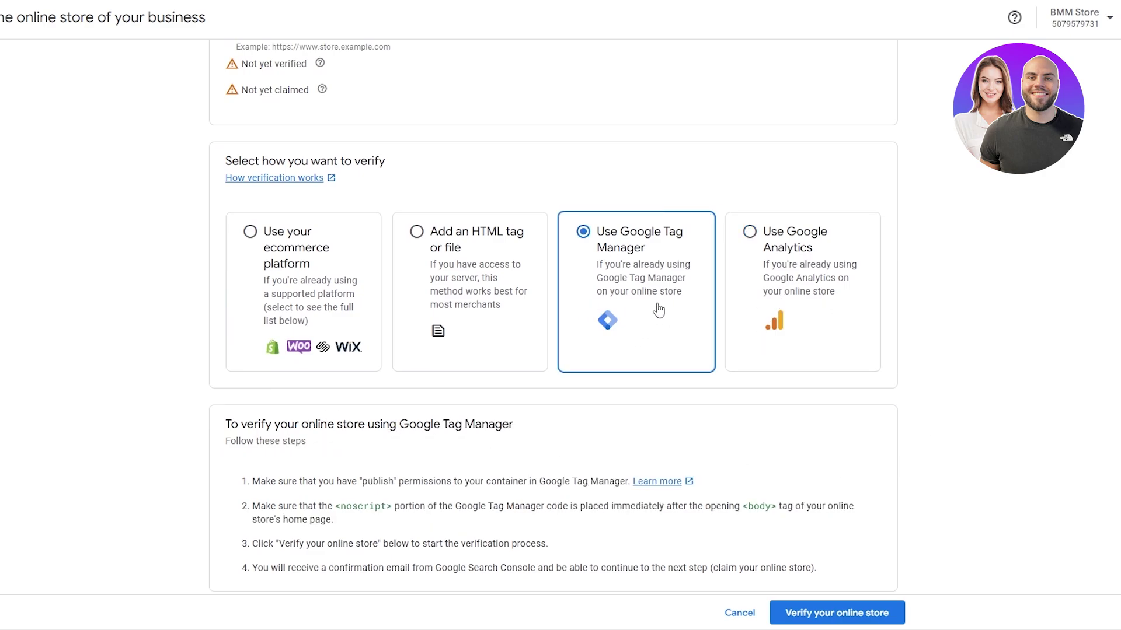
{"action": "left_click", "coordinate": [409, 332]}
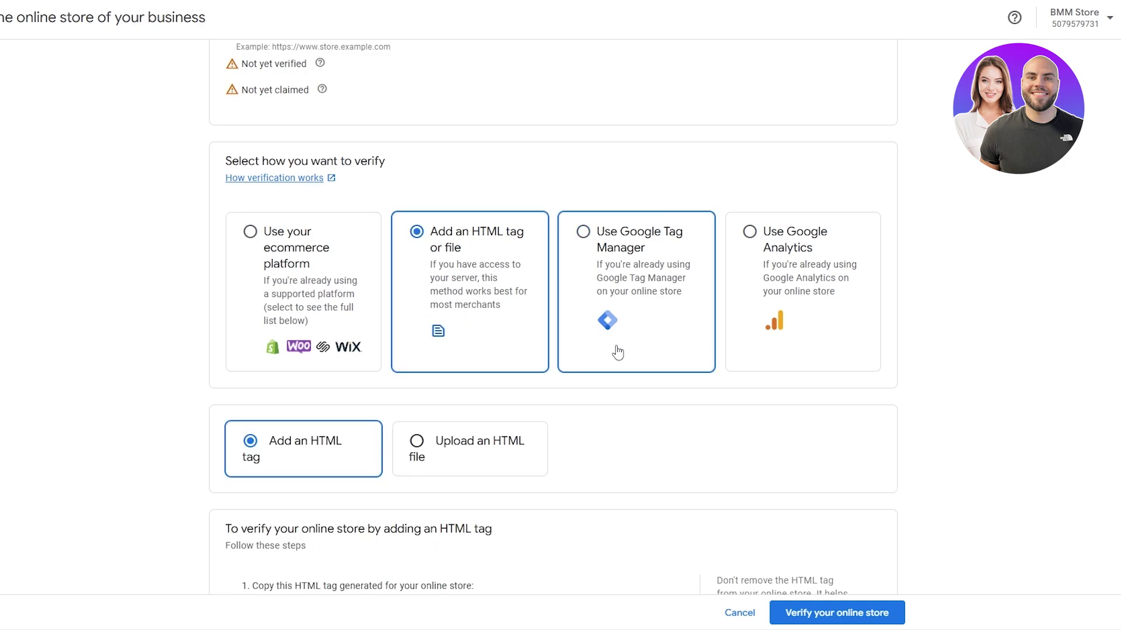
{"action": "left_click", "coordinate": [640, 303]}
{"action": "left_click", "coordinate": [809, 312]}
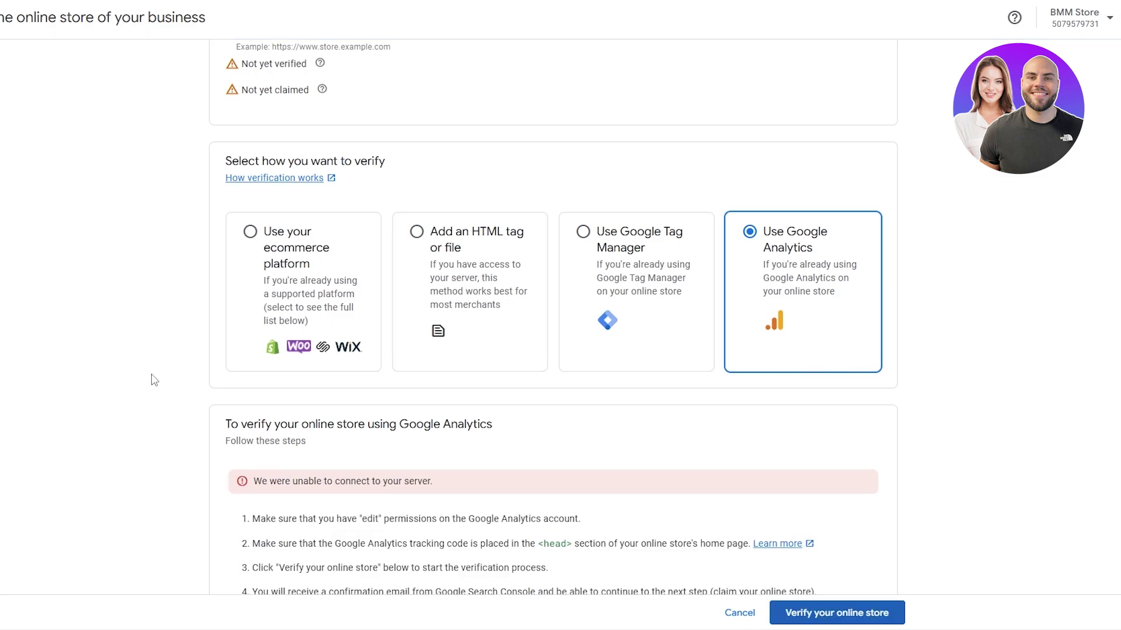
Read the Google Analytics steps about edit permissions and the tracking code.
{"action": "scroll", "coordinate": [206, 358], "scroll_direction": "down", "scroll_amount": 1}
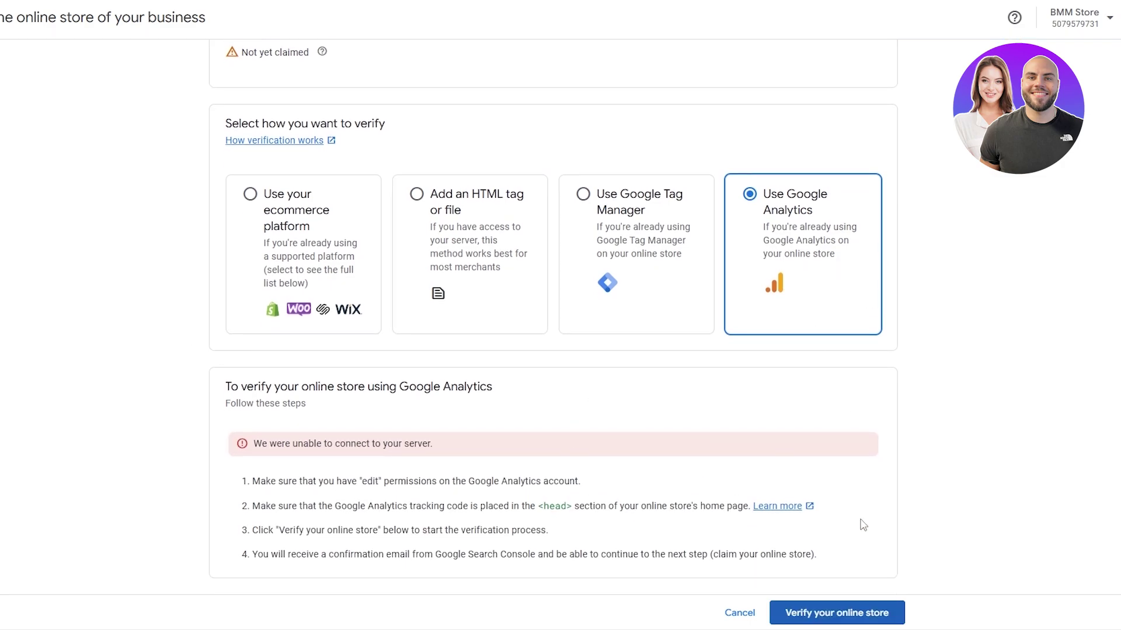
{"action": "left_click_drag", "start_coordinate": [244, 484], "coordinate": [597, 478]}
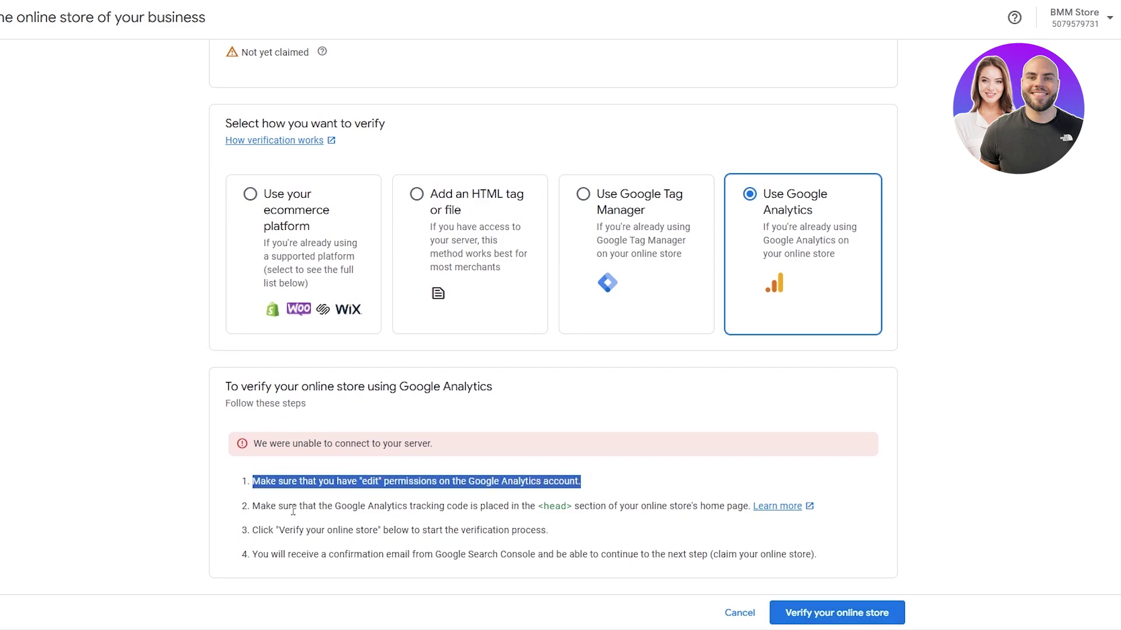
{"action": "left_click_drag", "start_coordinate": [260, 506], "coordinate": [540, 509]}
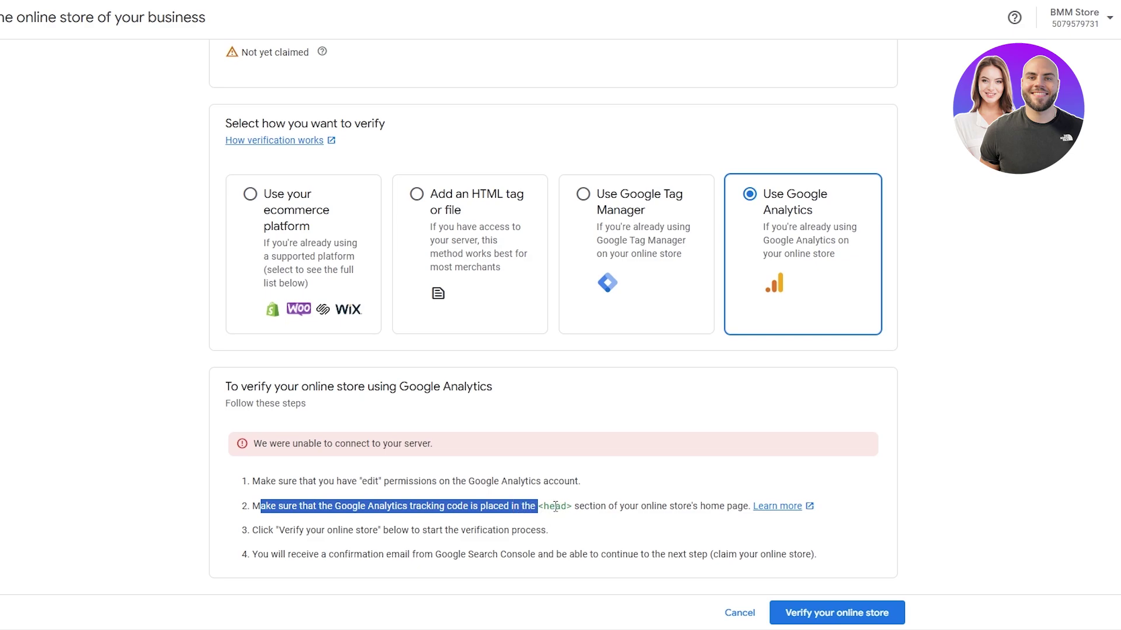
{"action": "left_click_drag", "start_coordinate": [700, 506], "coordinate": [711, 506]}
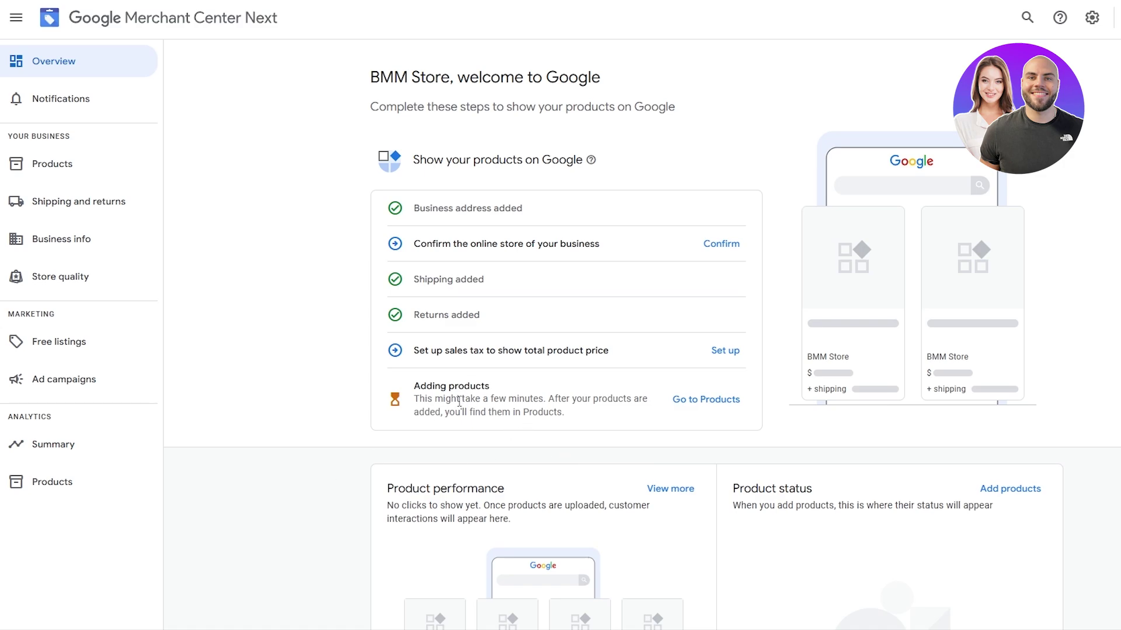
Open the Ad campaigns page and review its Google Ads steps, including Linked to Google Ads.
{"action": "left_click_drag", "start_coordinate": [413, 350], "coordinate": [601, 376]}
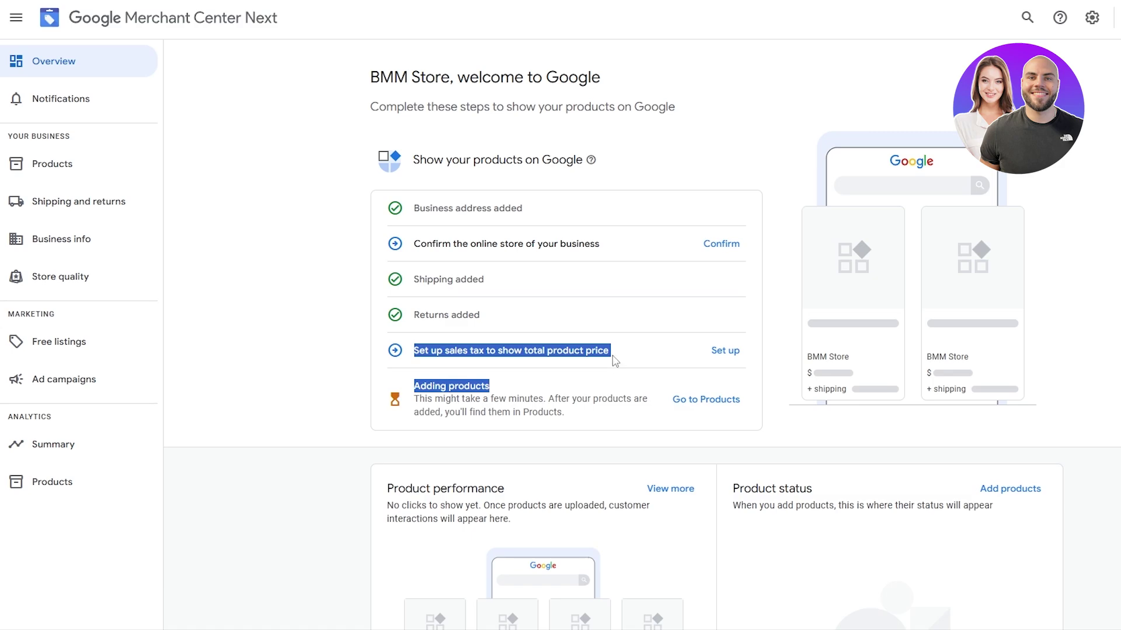
{"action": "left_click", "coordinate": [100, 391]}
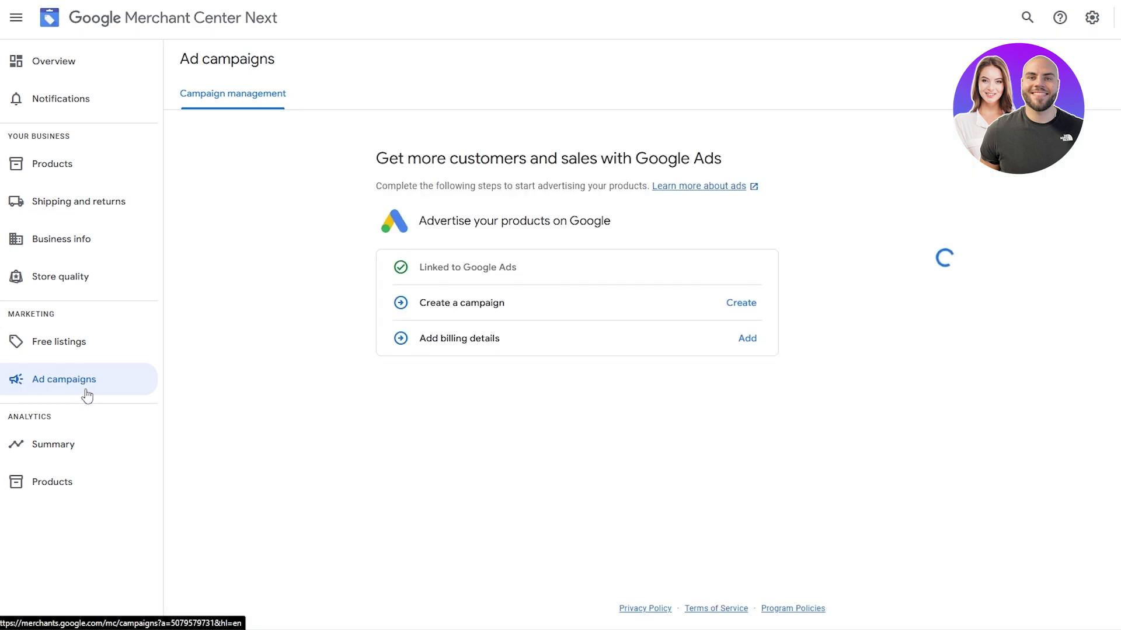
{"action": "left_click_drag", "start_coordinate": [379, 163], "coordinate": [635, 161]}
{"action": "left_click_drag", "start_coordinate": [428, 240], "coordinate": [588, 222]}
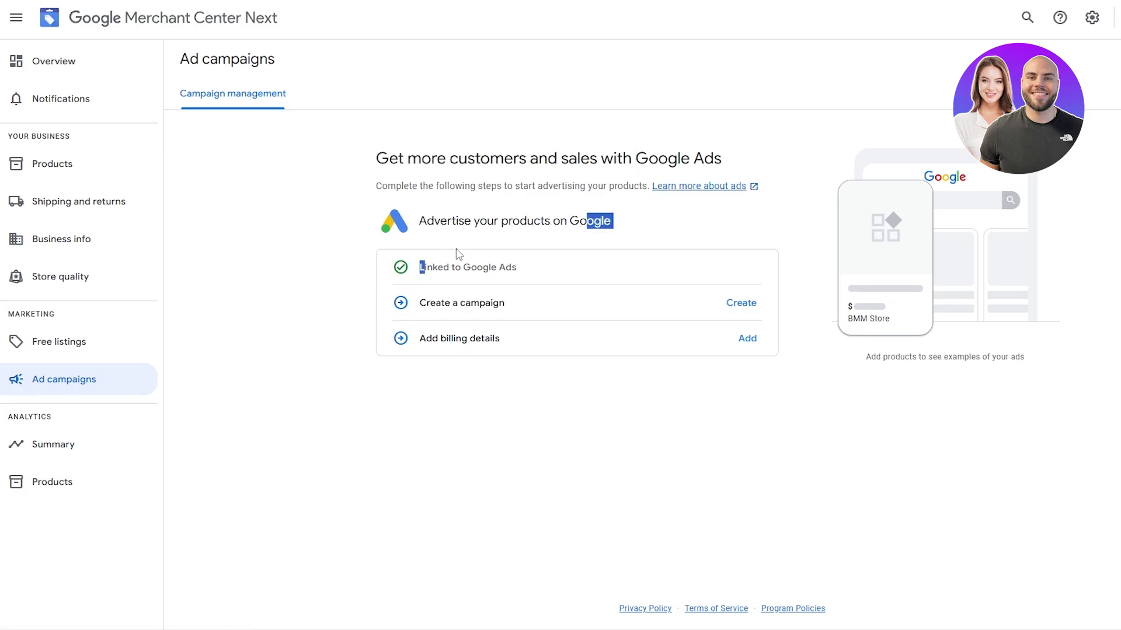
{"action": "left_click_drag", "start_coordinate": [437, 267], "coordinate": [517, 267]}
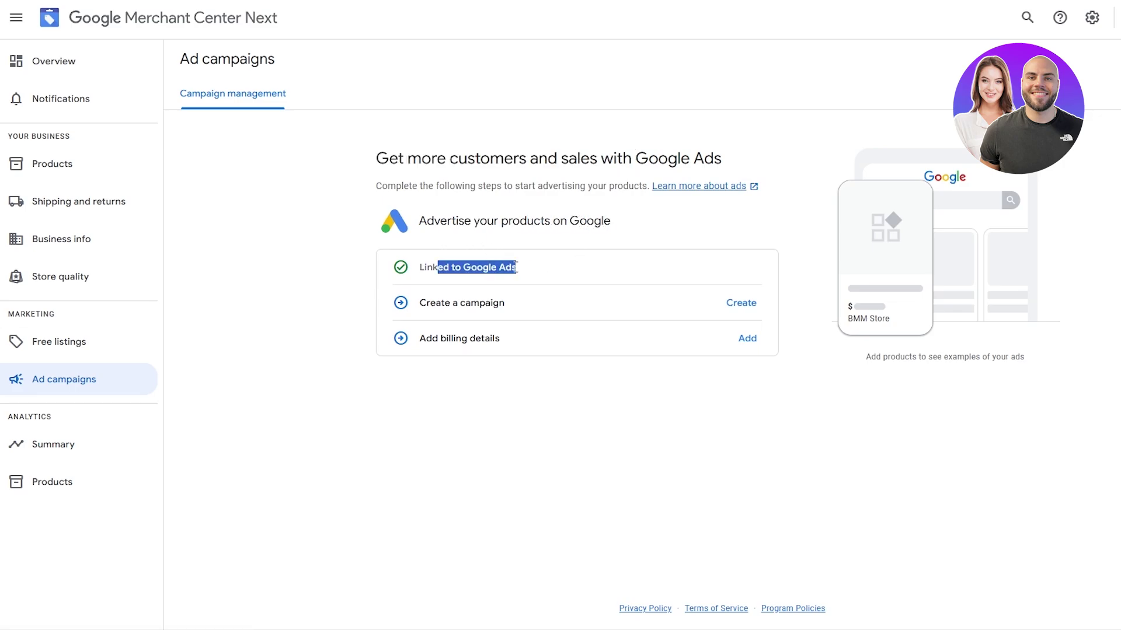
Create the Performance Max-1 campaign, raising the daily budget from $2.00 to the $15 minimum.
{"action": "left_click", "coordinate": [523, 395]}
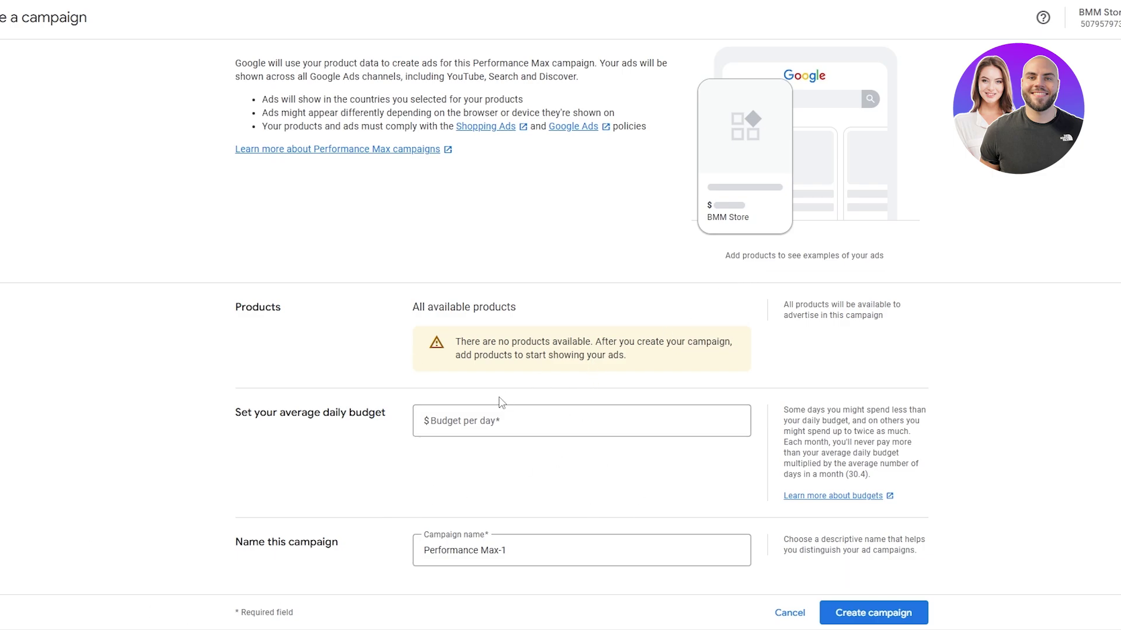
{"action": "left_click", "coordinate": [514, 431]}
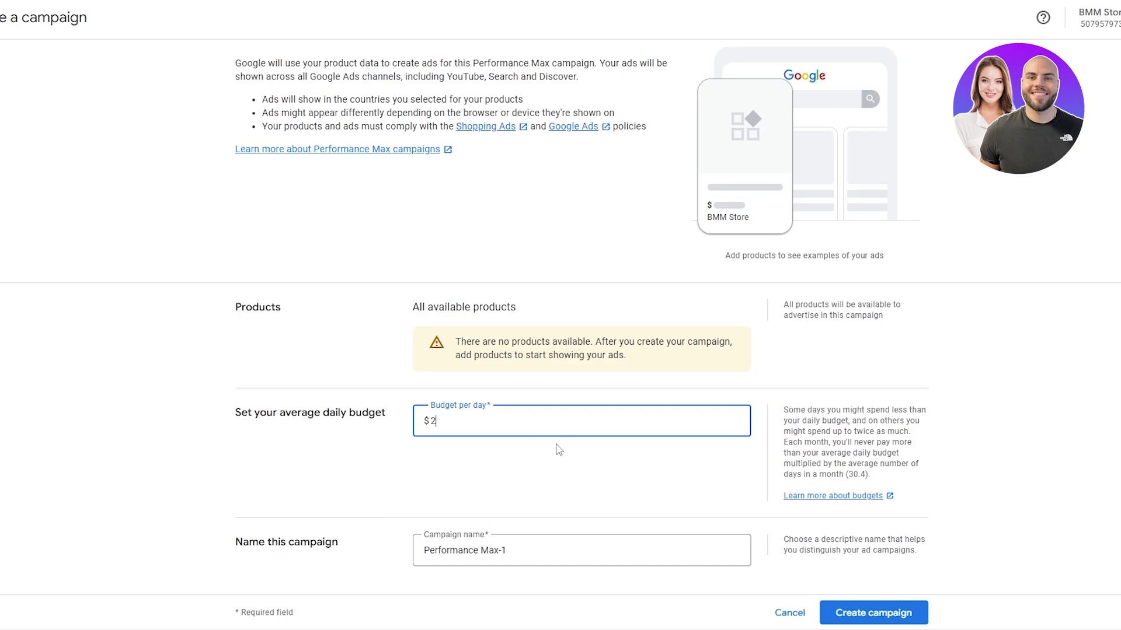
{"action": "left_click", "coordinate": [380, 445]}
{"action": "left_click", "coordinate": [507, 551]}
{"action": "left_click", "coordinate": [279, 519]}
{"action": "left_click_drag", "start_coordinate": [474, 483], "coordinate": [557, 483]}
{"action": "double_click", "coordinate": [440, 430]}
{"action": "type", "text": "15"}
{"action": "left_click", "coordinate": [342, 413]}
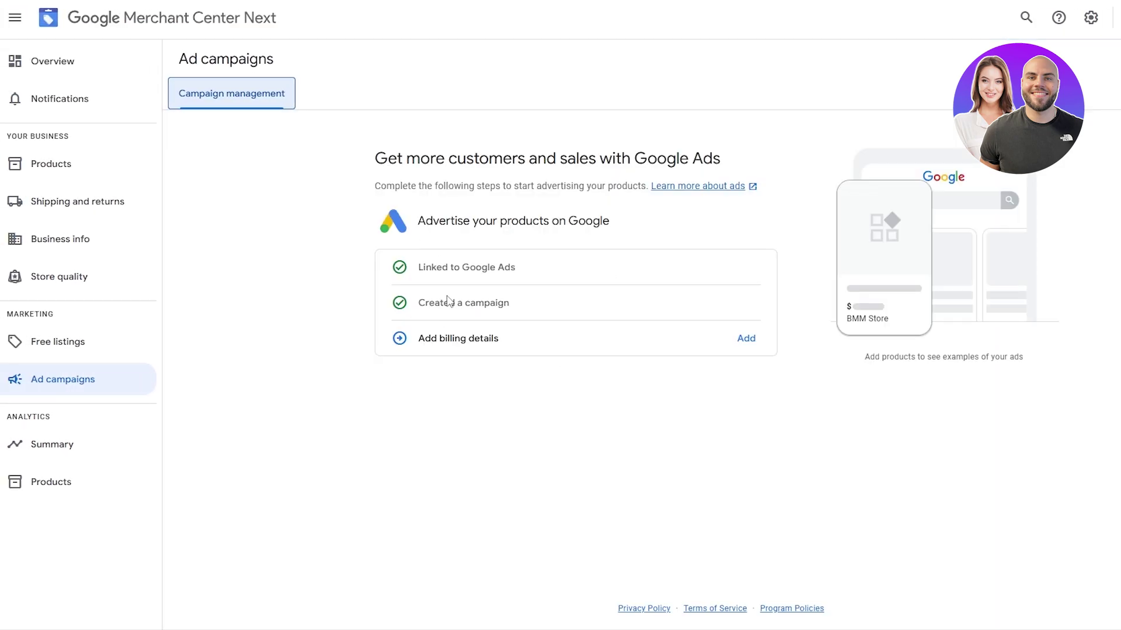
Open the Products traffic report showing 0 clicks, 0 impressions and 0.0% CTR.
{"action": "left_click_drag", "start_coordinate": [448, 301], "coordinate": [502, 299]}
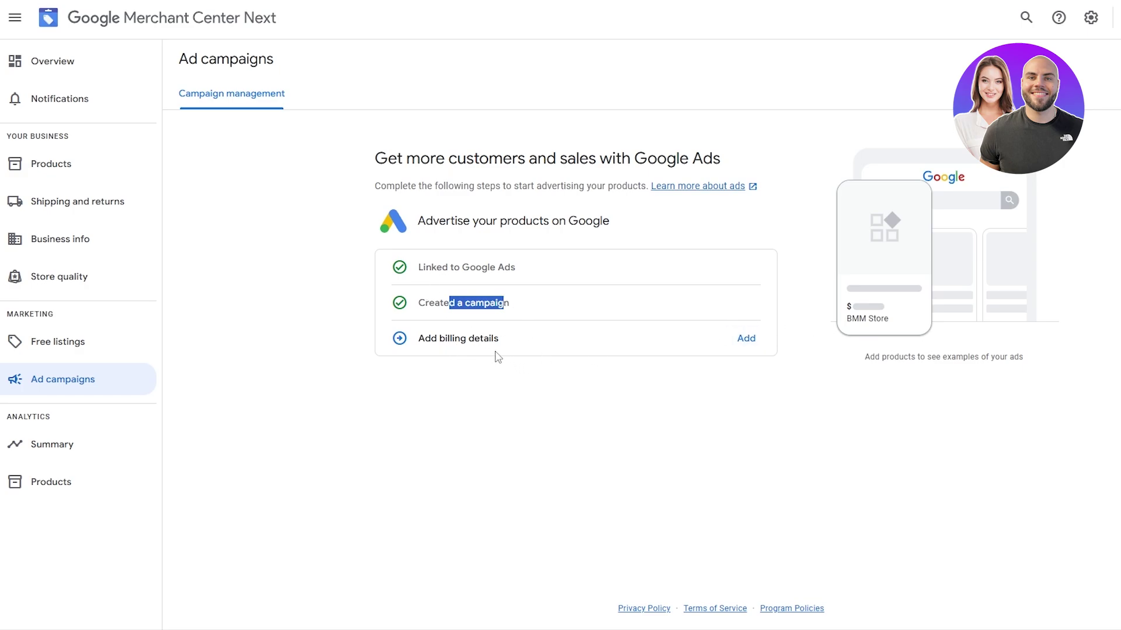
{"action": "left_click", "coordinate": [4, 447]}
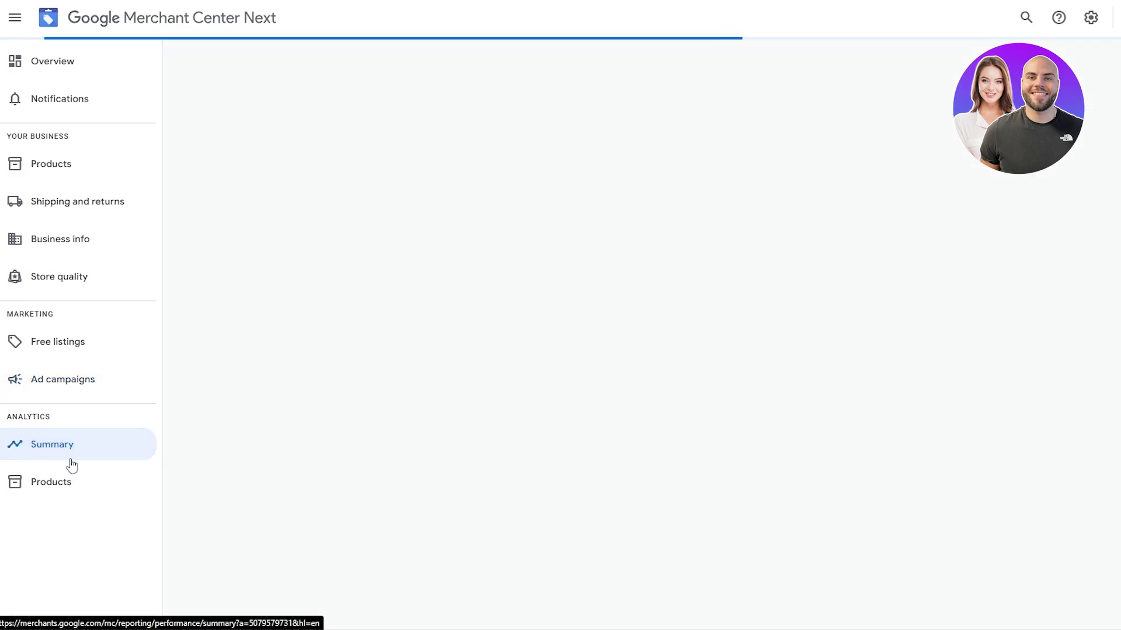
{"action": "left_click", "coordinate": [70, 494]}
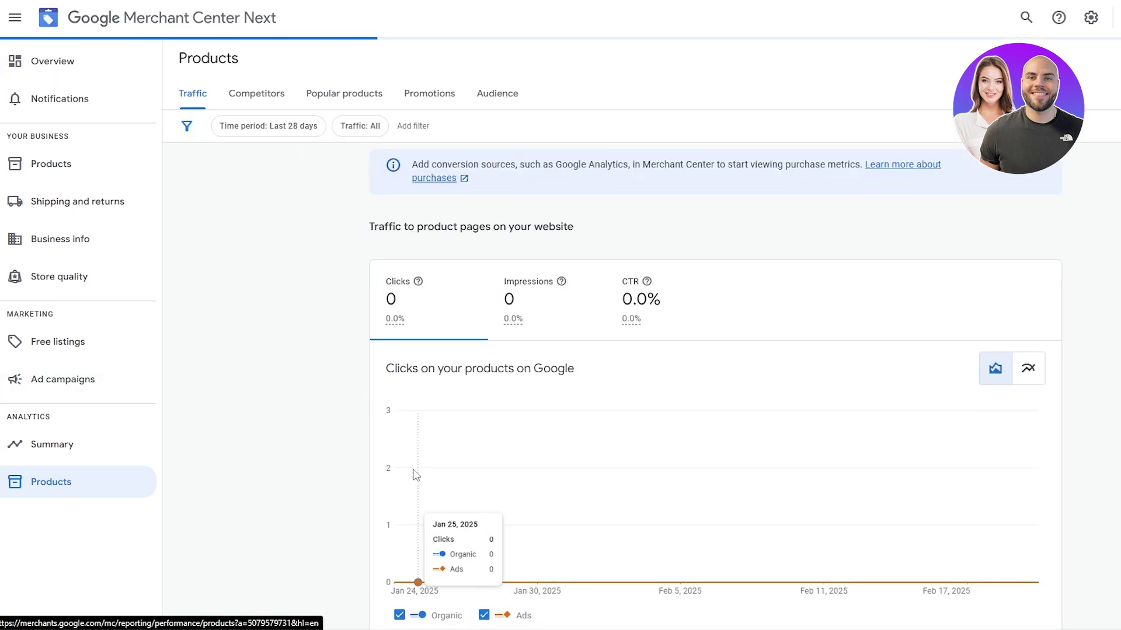
{"action": "scroll", "coordinate": [418, 476], "scroll_direction": "down", "scroll_amount": 5}
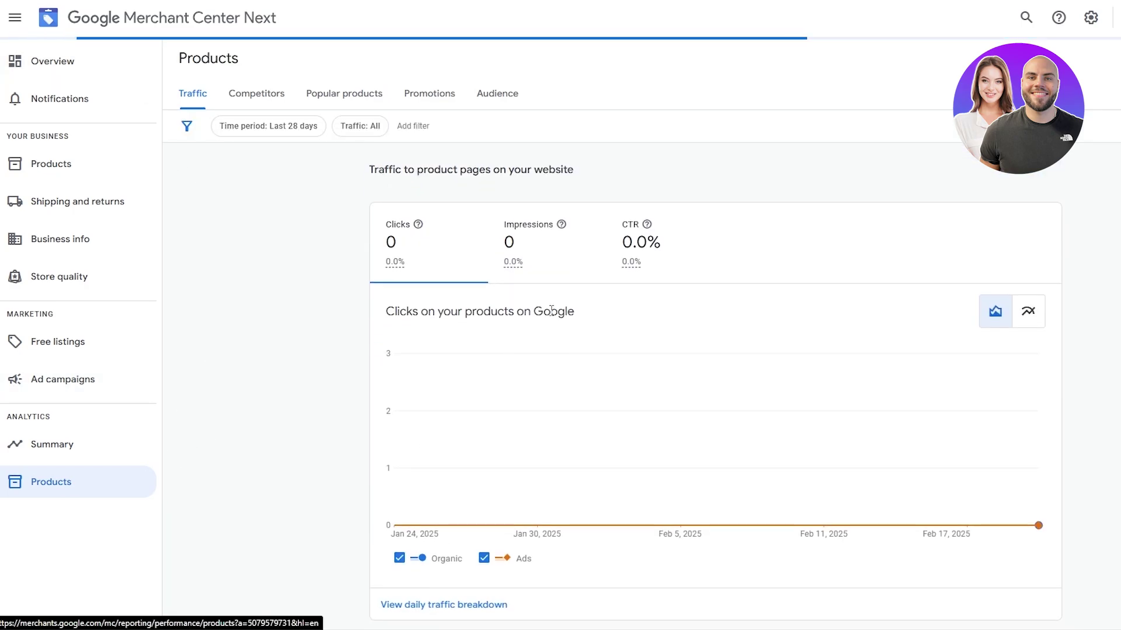
{"action": "left_click", "coordinate": [52, 61]}
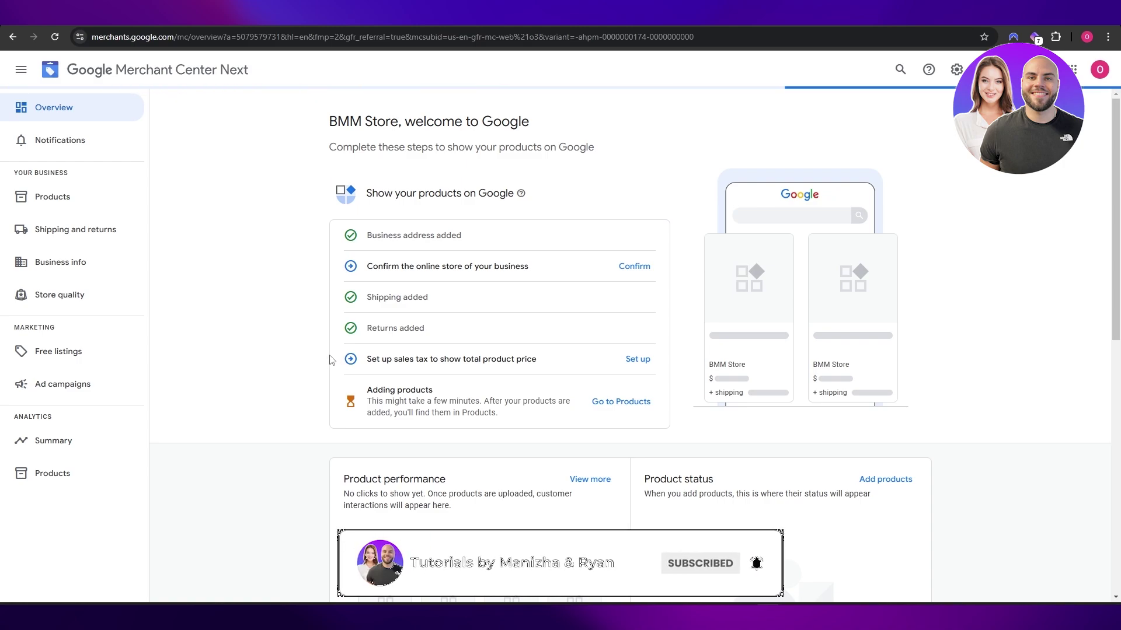
{"action": "scroll", "coordinate": [348, 315], "scroll_direction": "down", "scroll_amount": 2}
{"action": "scroll", "coordinate": [348, 303], "scroll_direction": "up", "scroll_amount": 2}
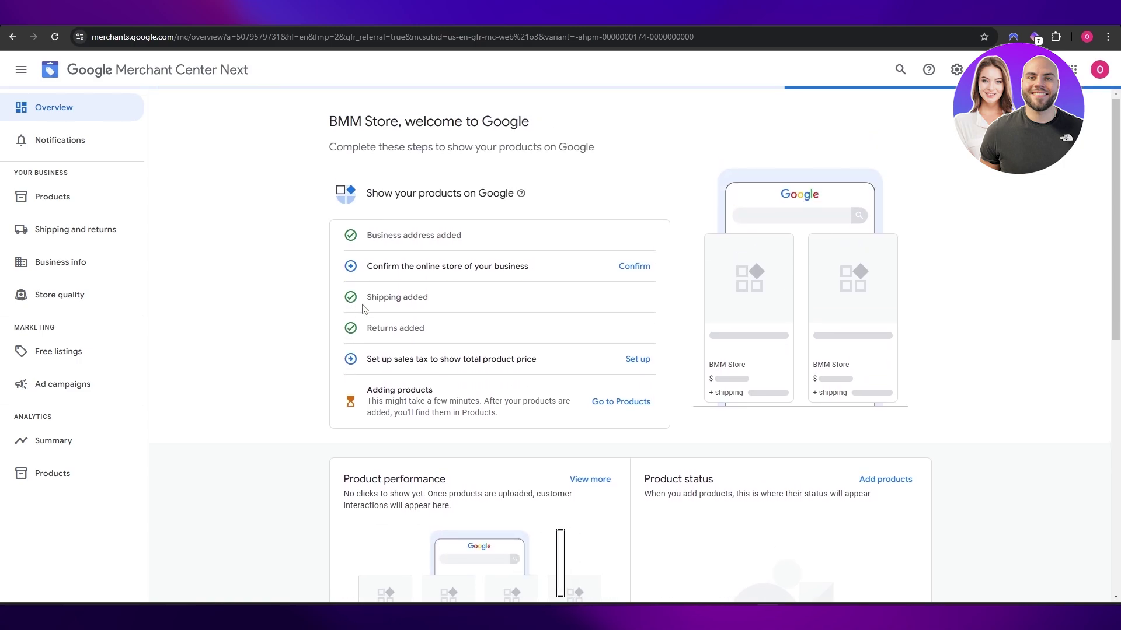